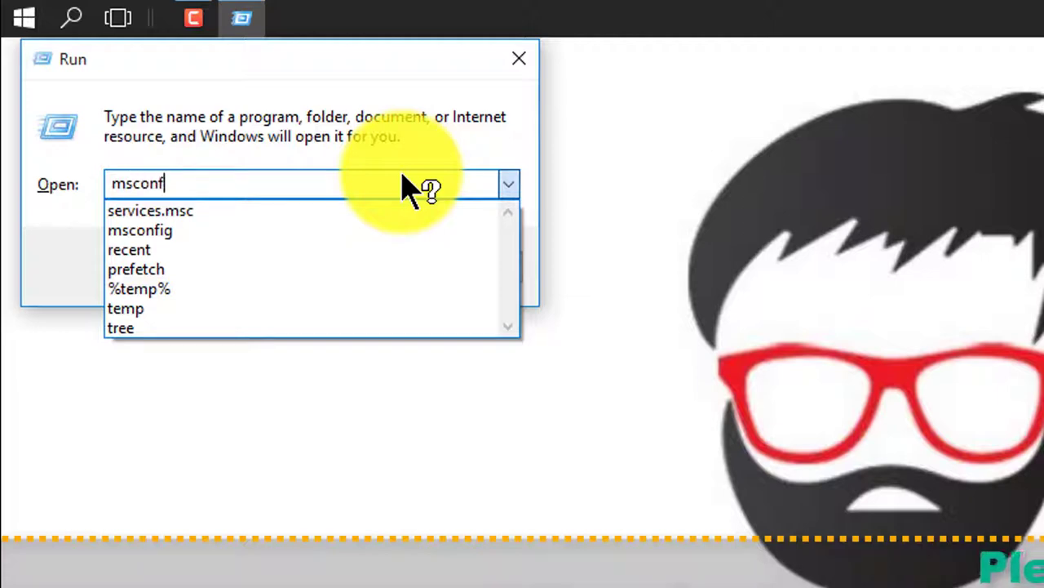
Run msconfig to open the System Configuration utility
type("g")
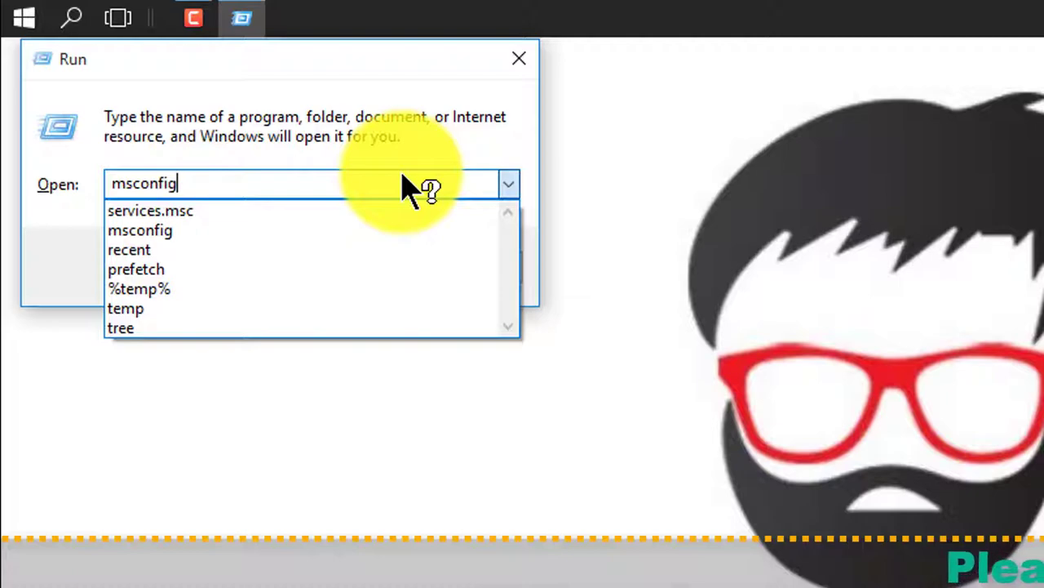
left_click(405, 184)
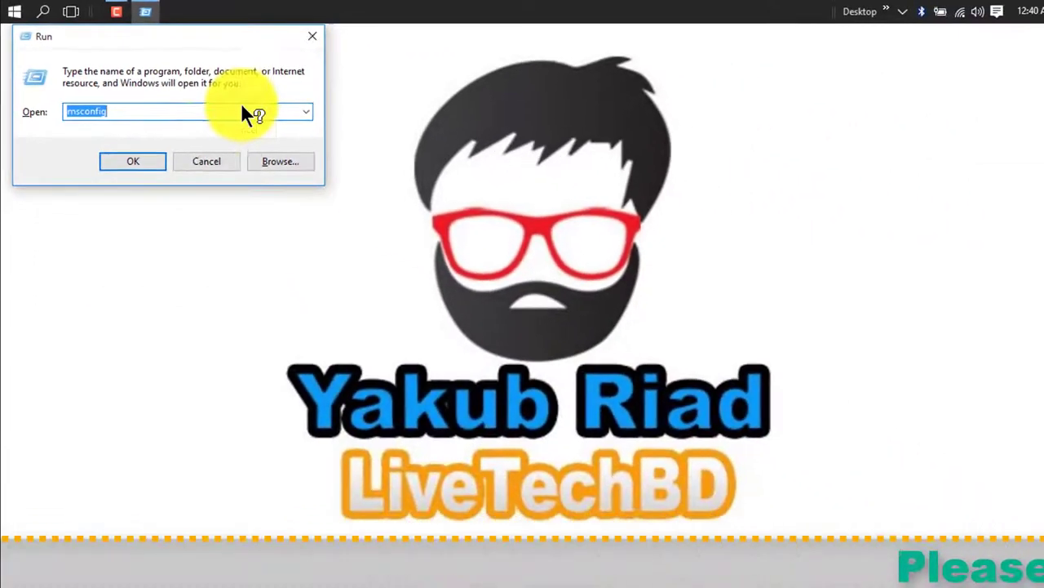
left_click(133, 161)
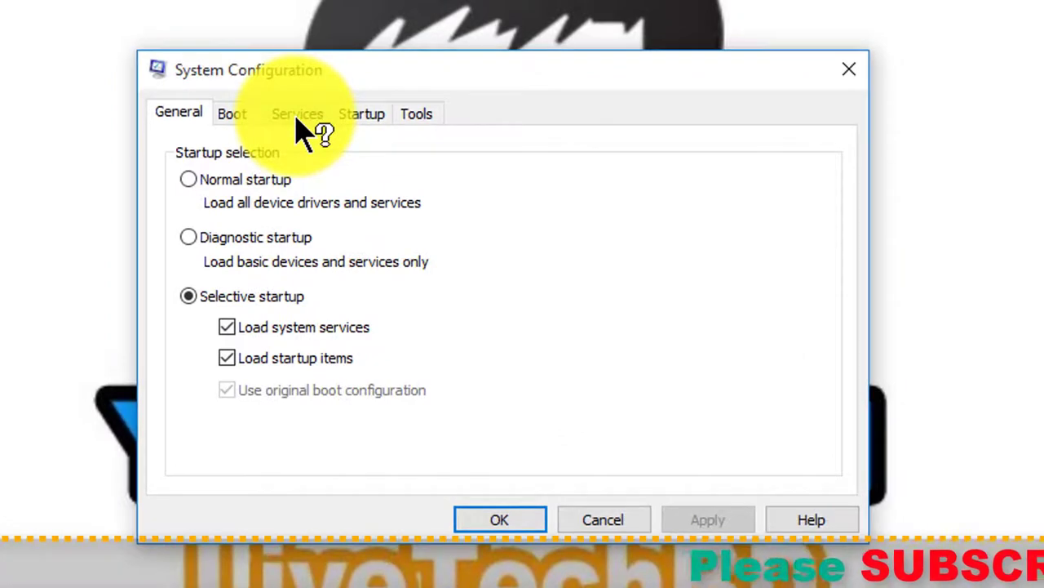
Disable all services in System Configuration, apply the change, and exit without restarting the computer
left_click(300, 115)
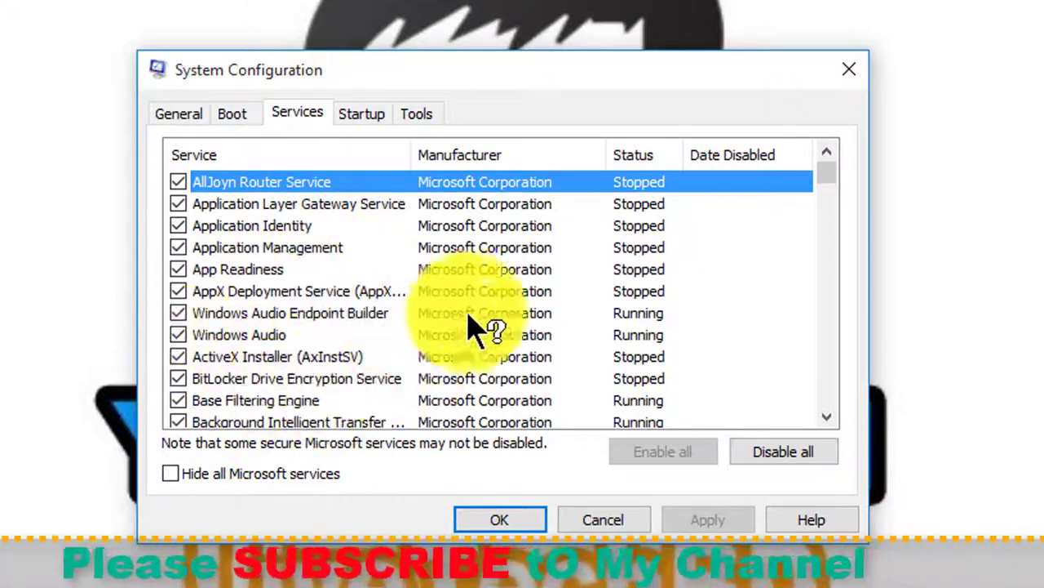
left_click(789, 457)
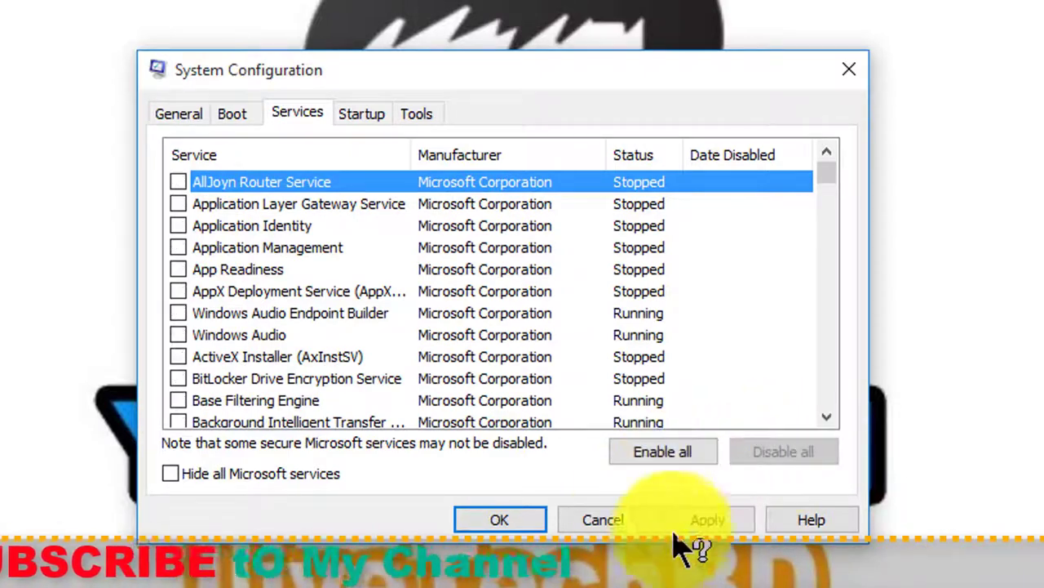
left_click(708, 522)
left_click(501, 520)
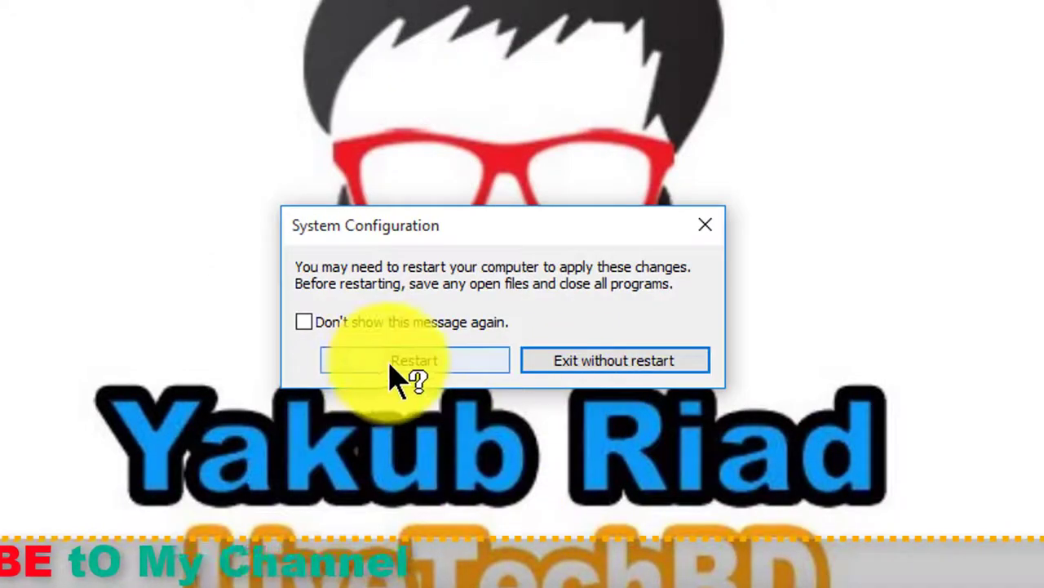
left_click(619, 374)
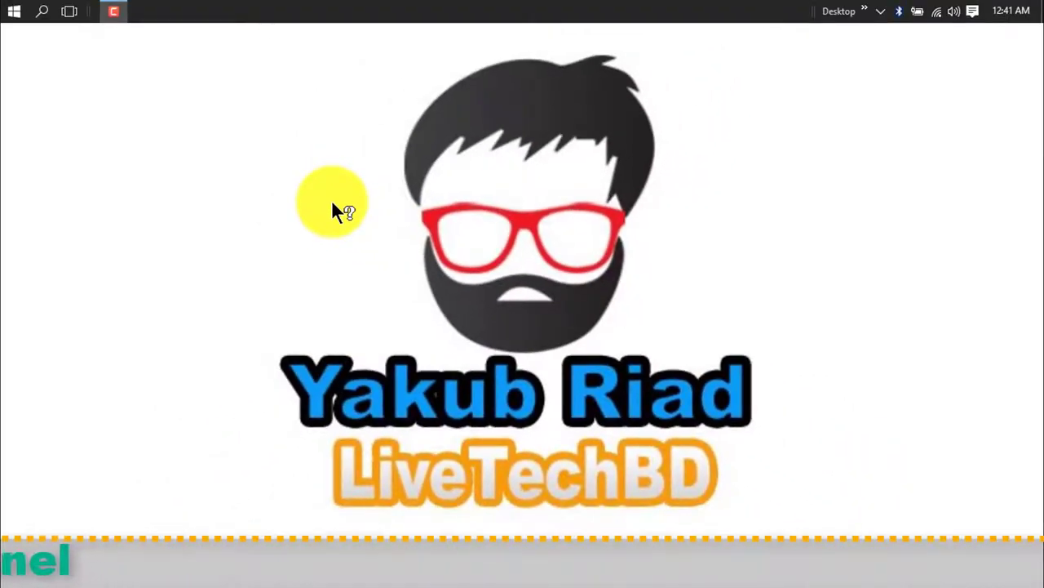
Run services.msc to open the Services console and move its window slightly higher on the desktop
key("super+r")
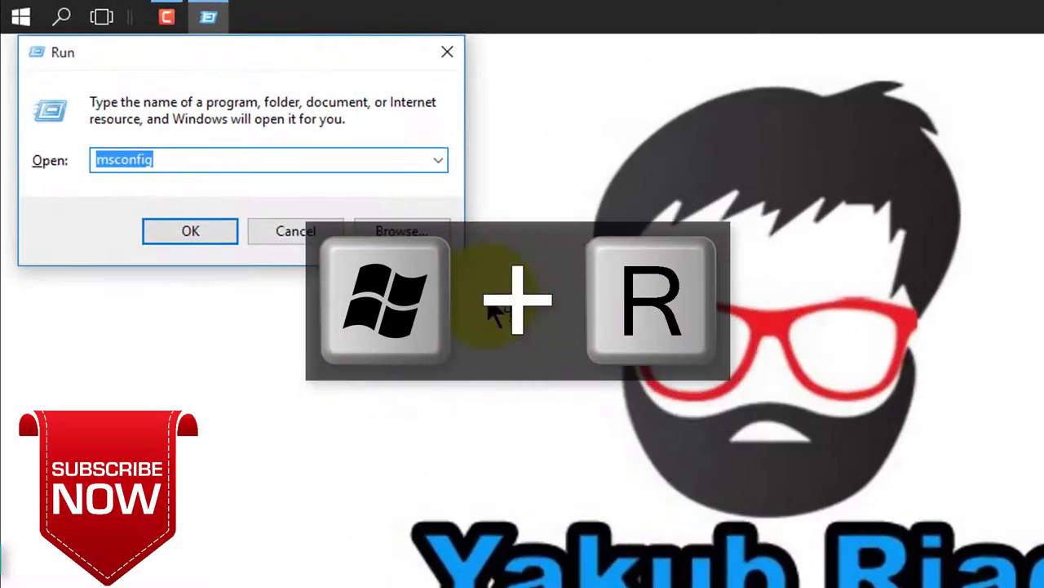
type("ser")
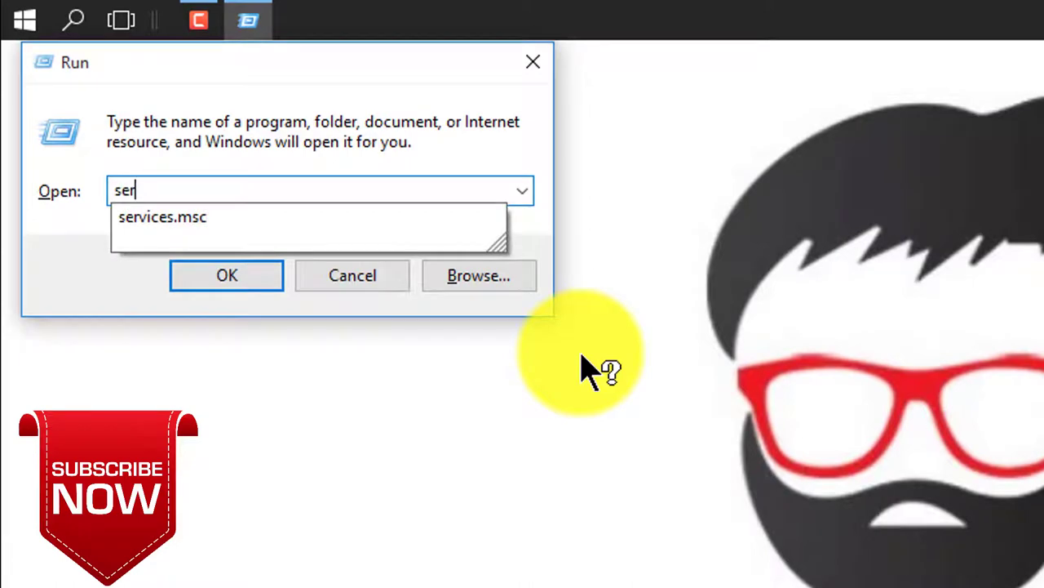
left_click(248, 218)
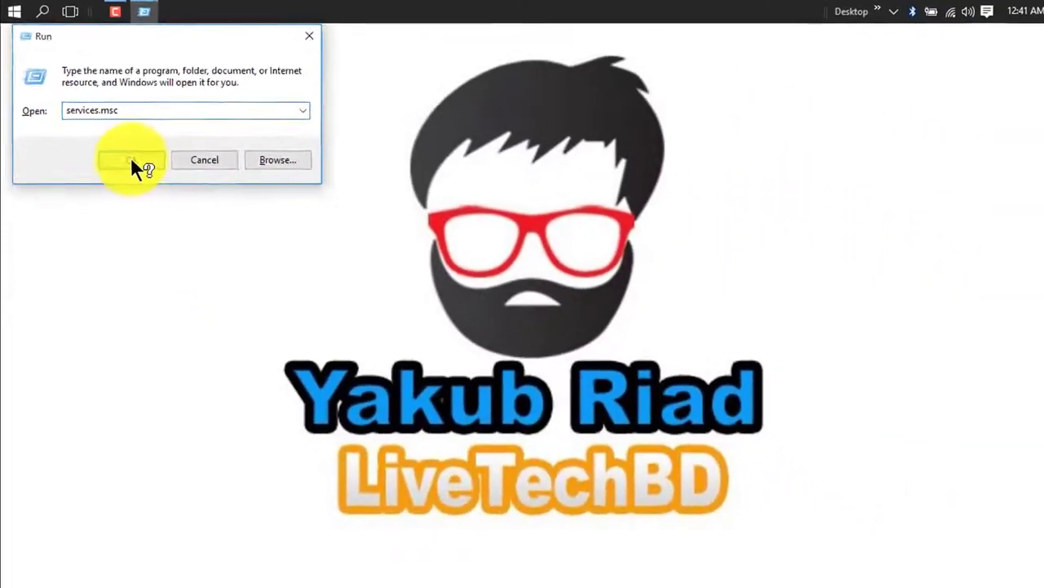
left_click(130, 161)
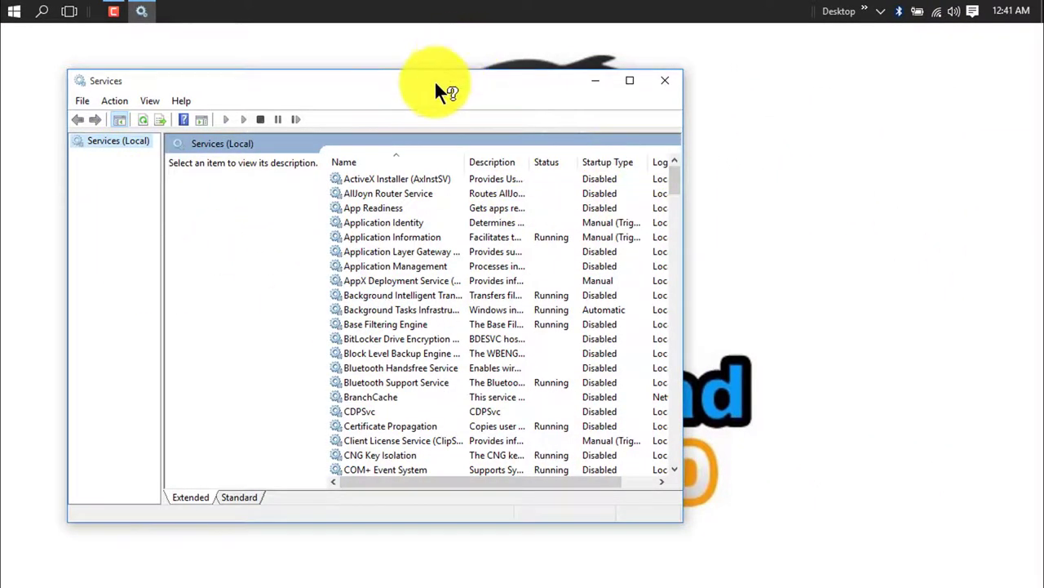
left_click_drag(436, 82, 441, 54)
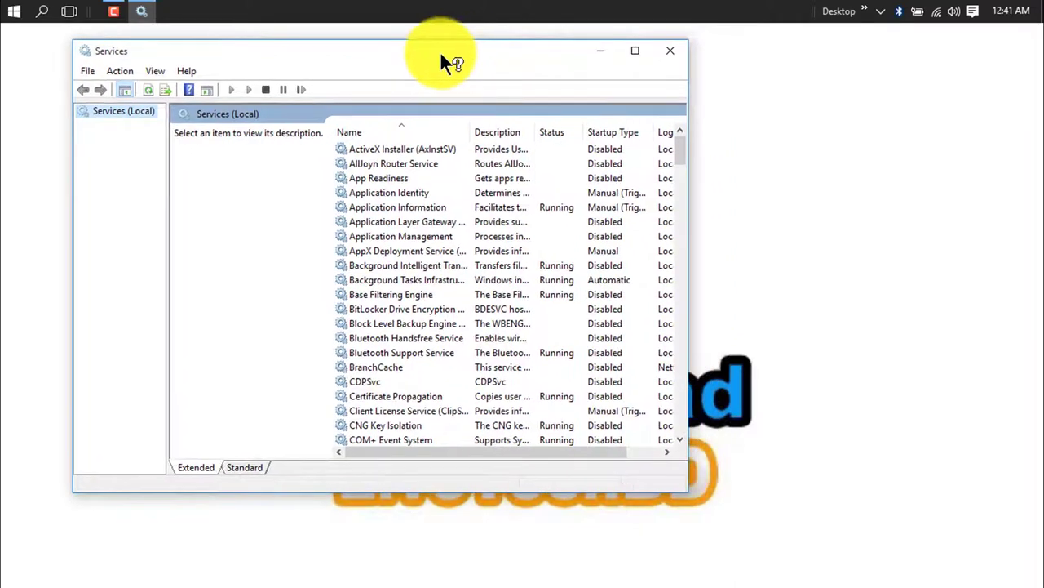
Find the Superfetch service in the services list and open its properties
left_click(417, 307)
key("s")
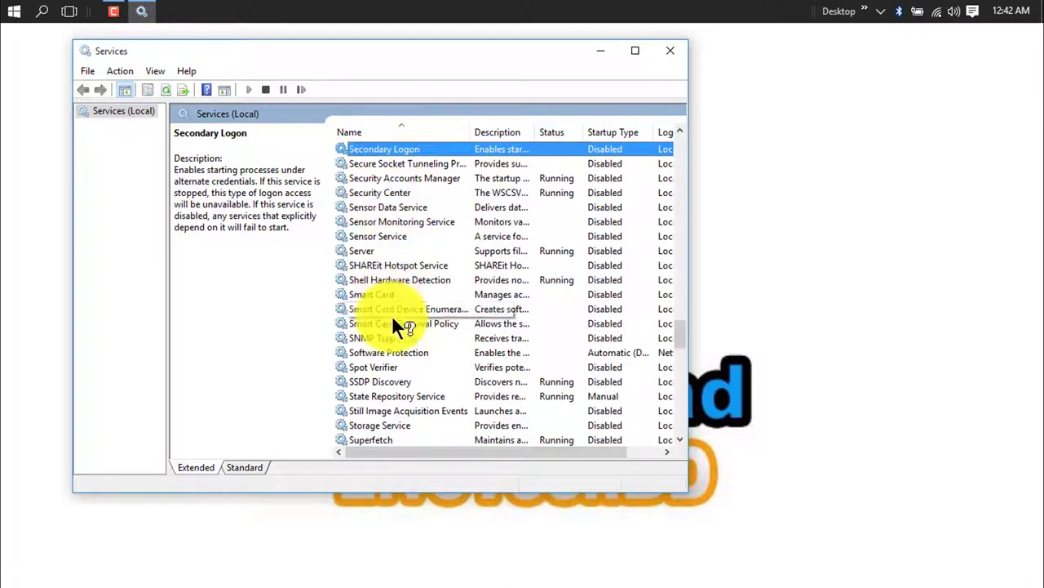
scroll(412, 339, "down", 2)
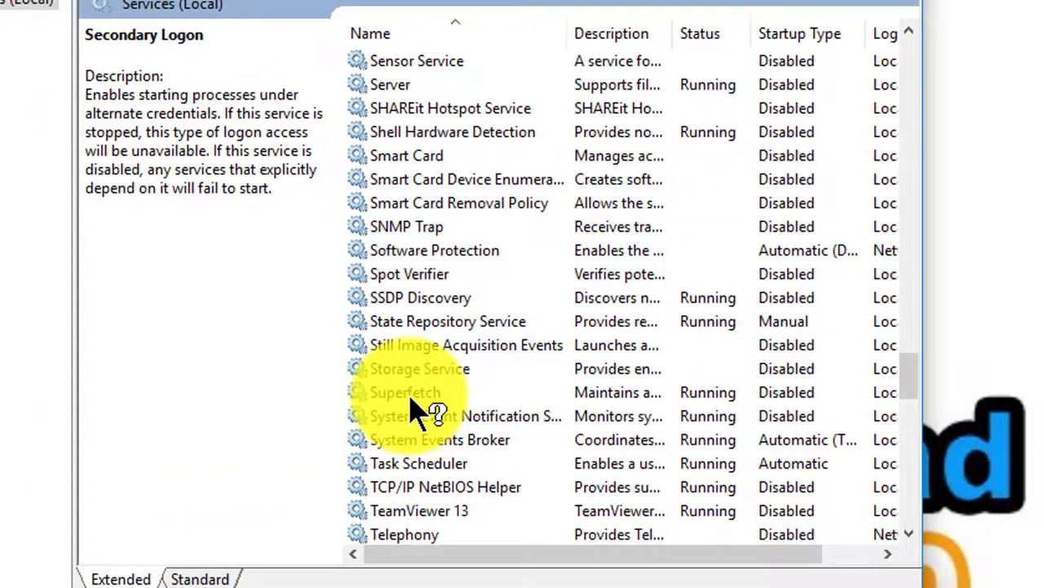
left_click(412, 395)
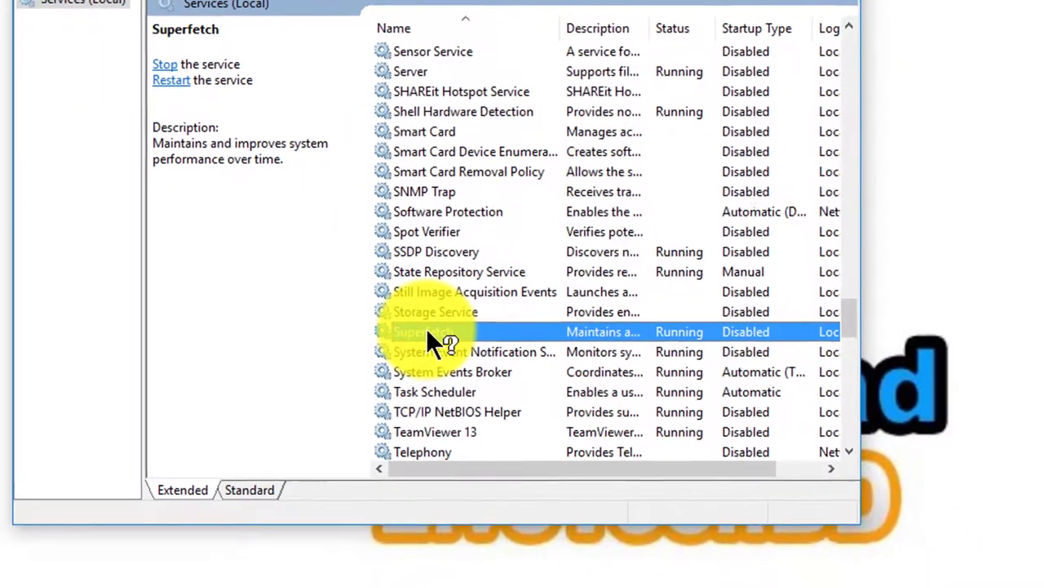
right_click(426, 327)
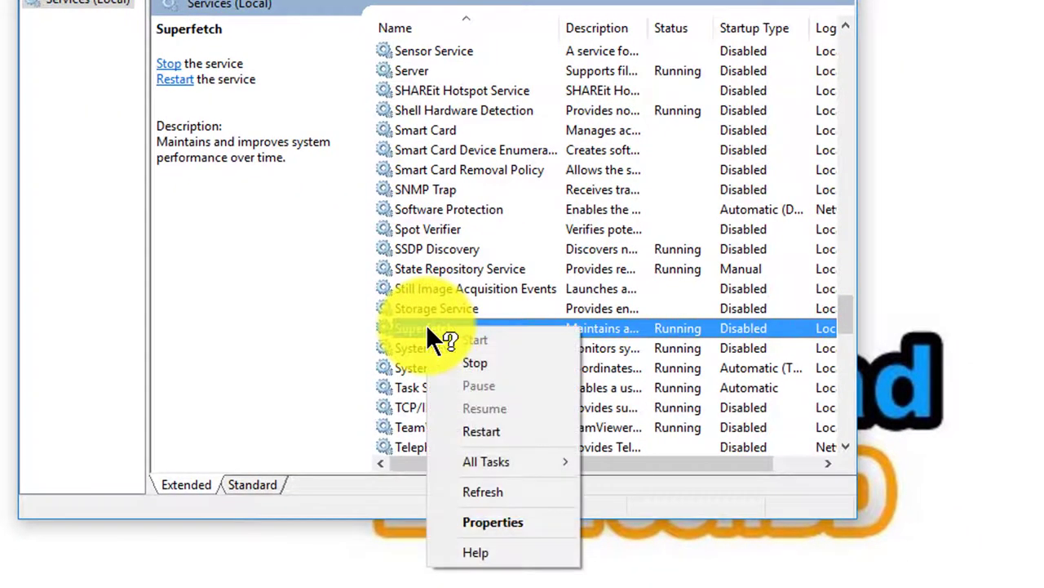
left_click(475, 523)
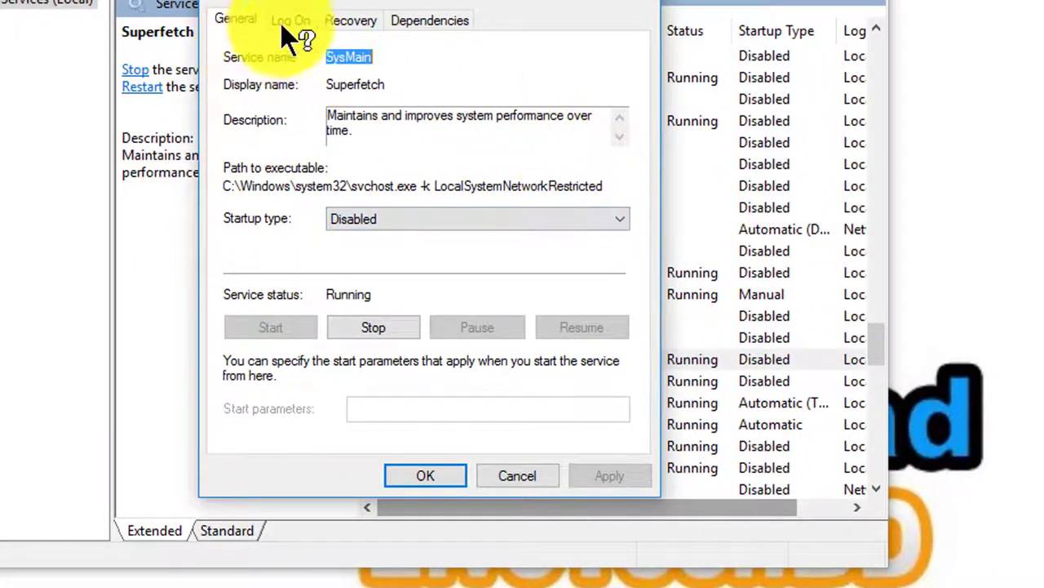
Set the Superfetch startup type to Automatic and stop the service
left_click(612, 214)
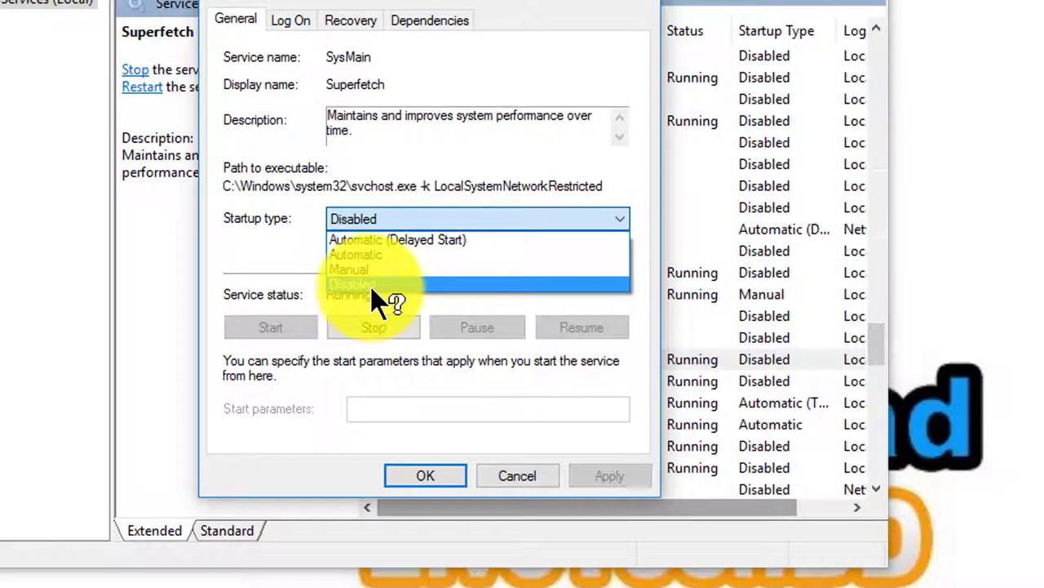
left_click(265, 250)
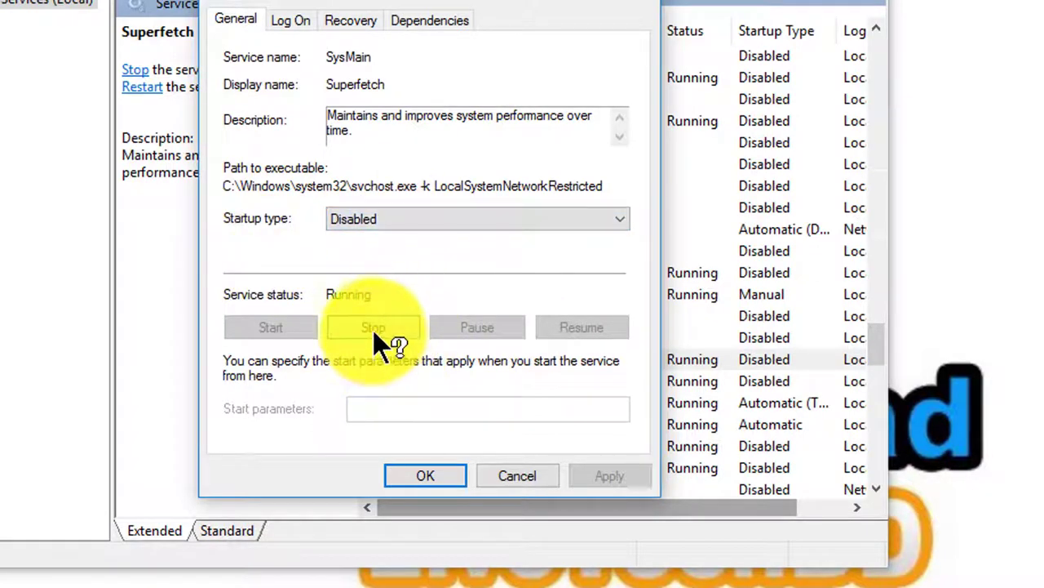
left_click(620, 218)
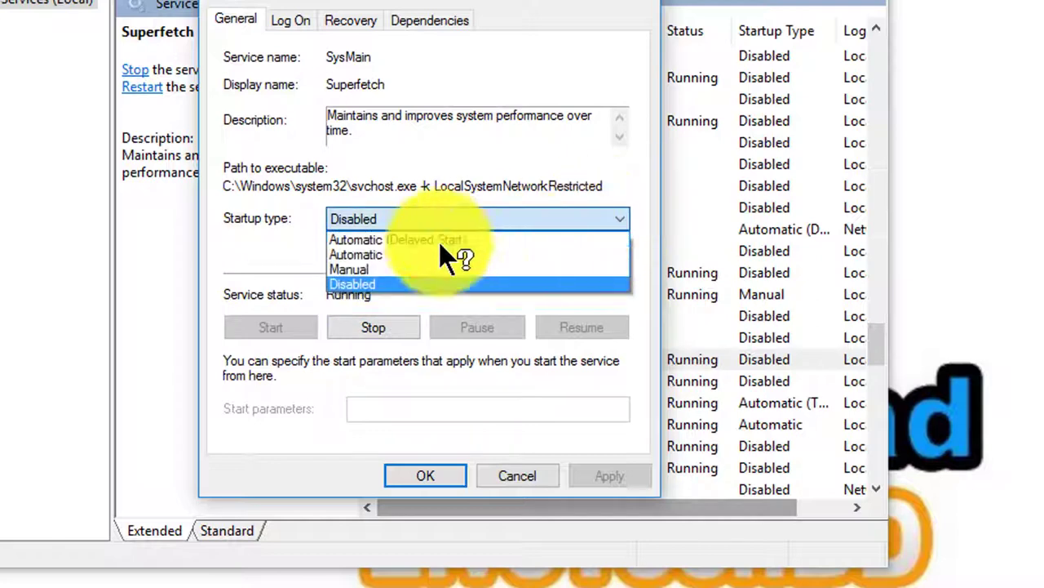
left_click(395, 253)
left_click(369, 328)
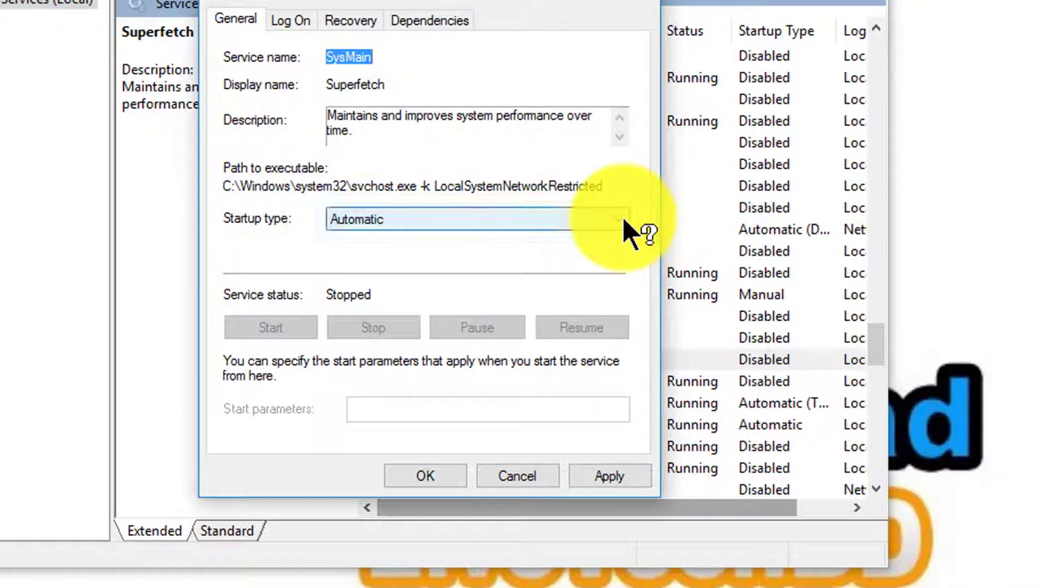
Set the Superfetch startup type to Disabled, apply the change, and close its properties
left_click(623, 217)
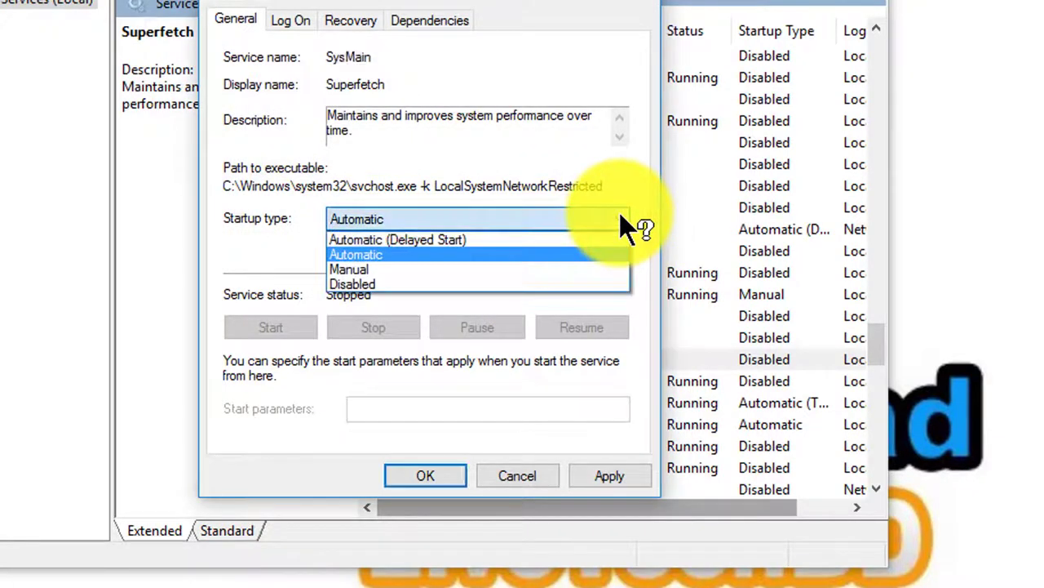
left_click(360, 283)
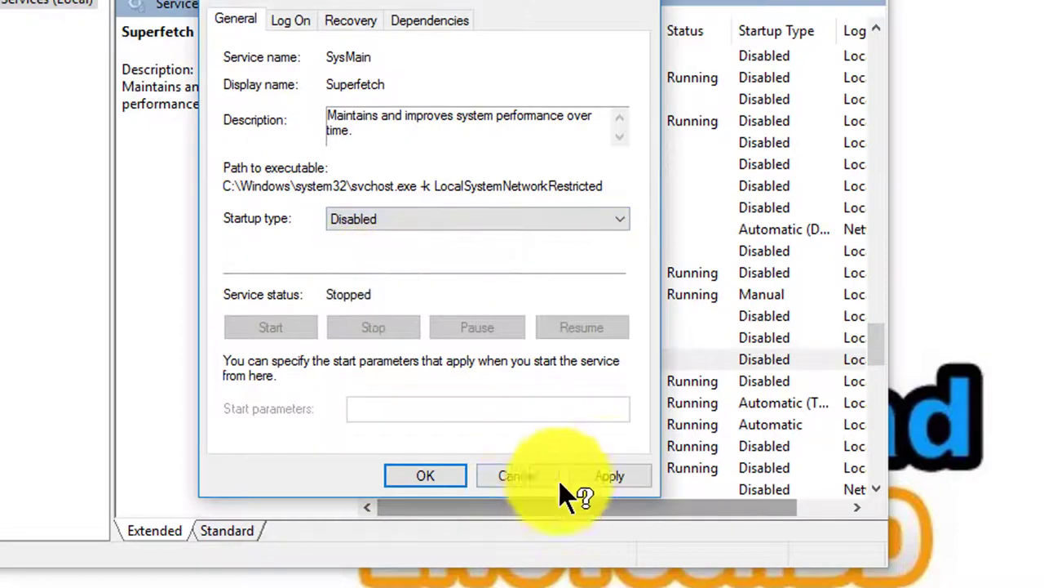
left_click(609, 473)
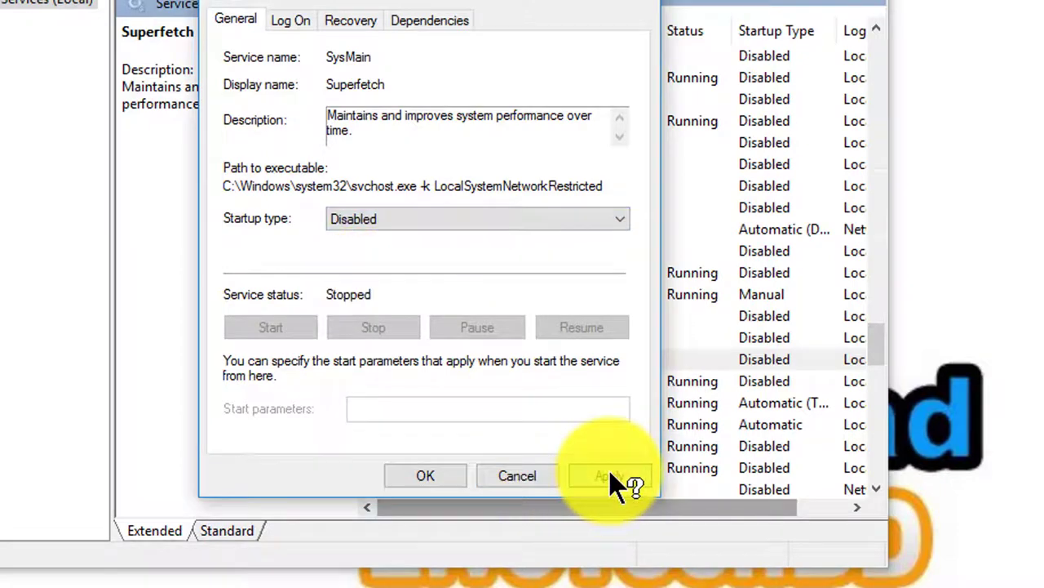
left_click(419, 474)
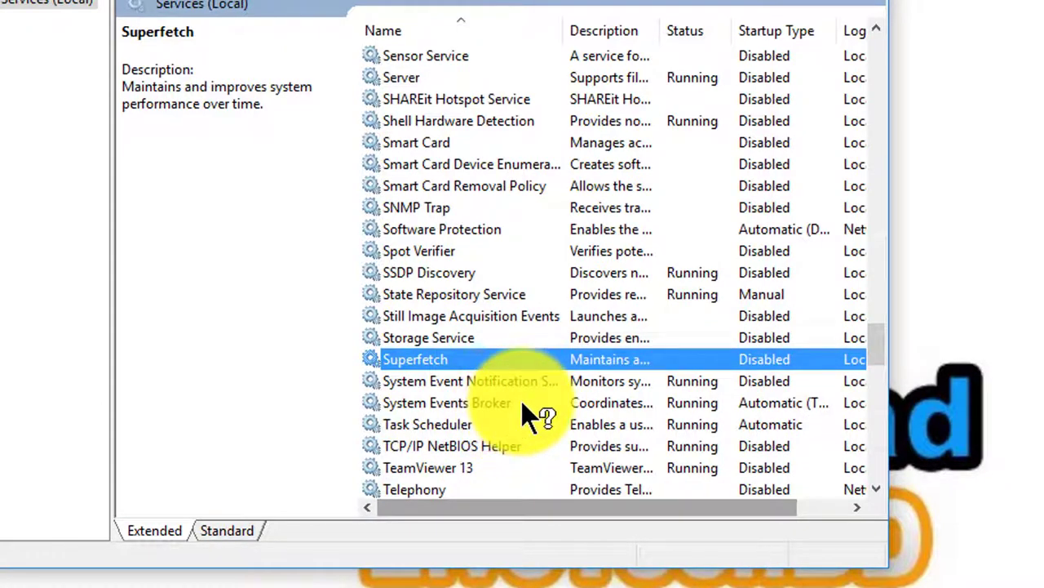
Find the Windows Update service in the services list and open its properties
scroll(528, 416, "down", 2)
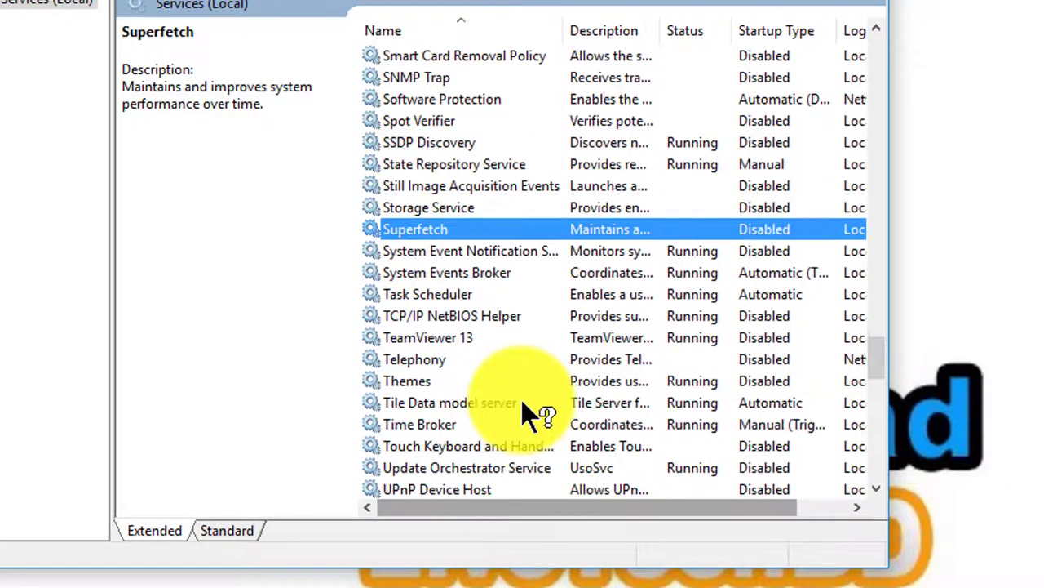
scroll(529, 416, "down", 3)
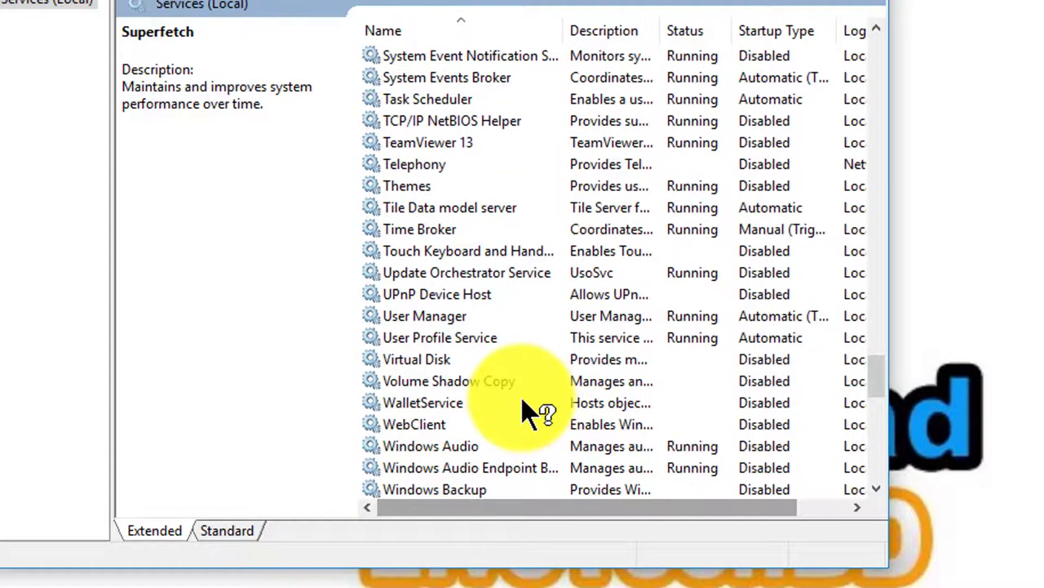
scroll(529, 415, "down", 5)
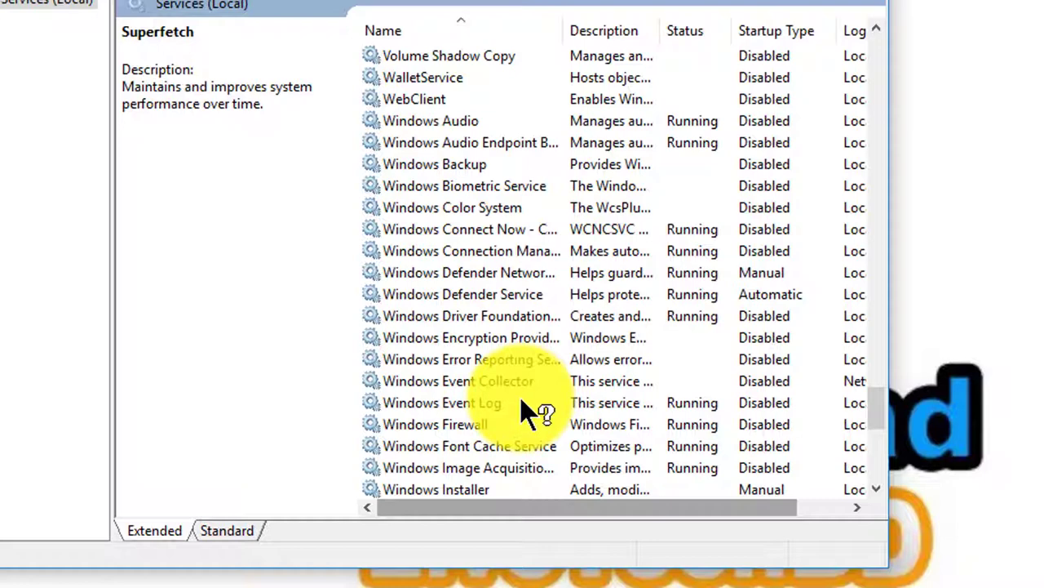
key("w")
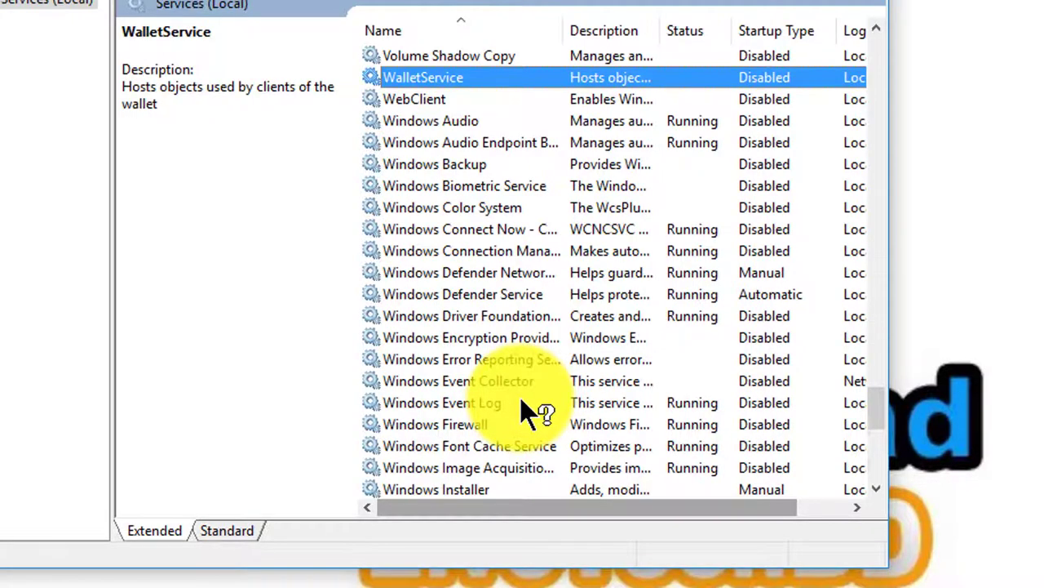
scroll(520, 397, "down", 8)
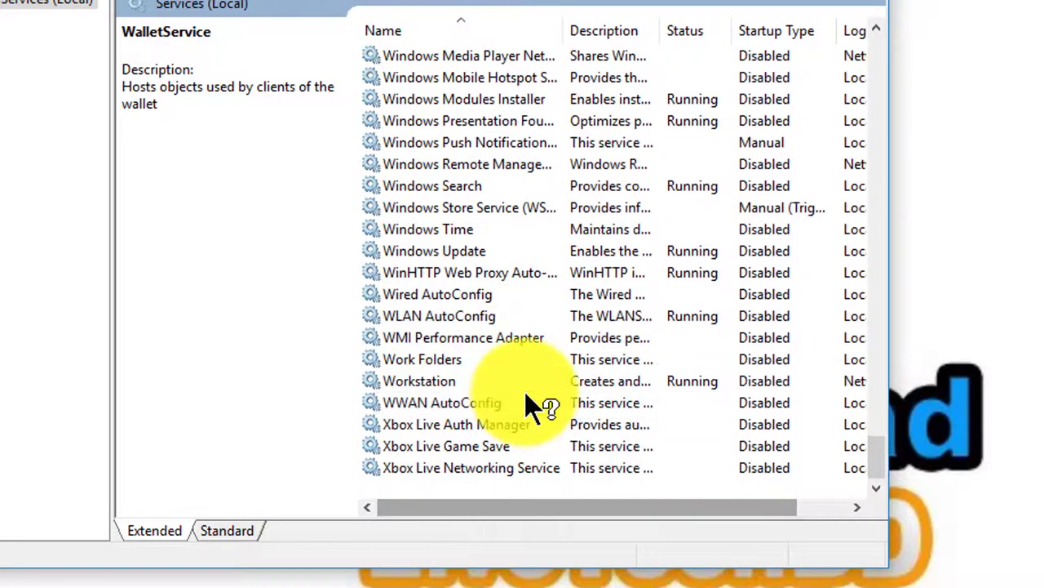
left_click(430, 251)
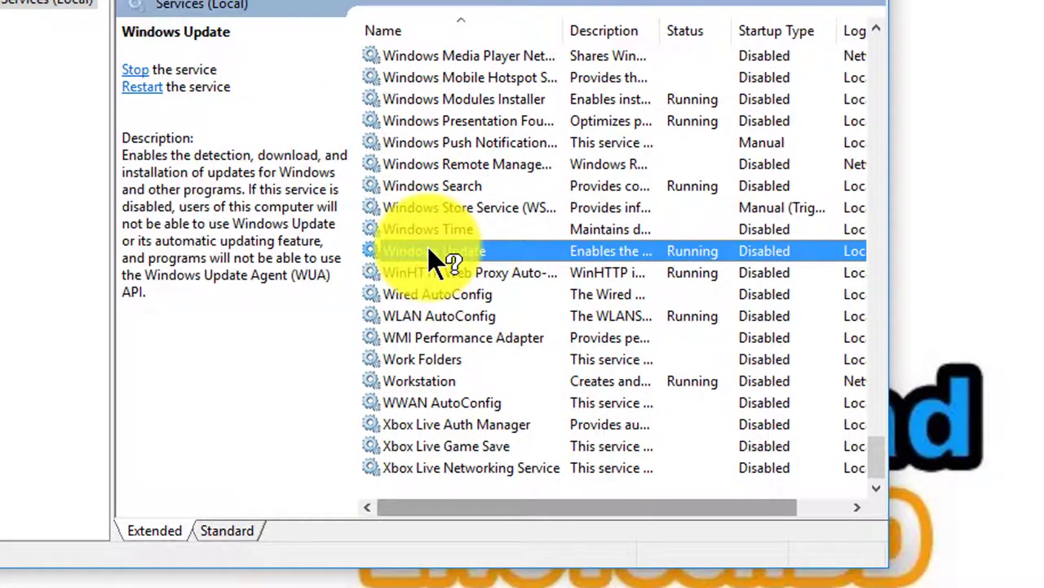
right_click(428, 247)
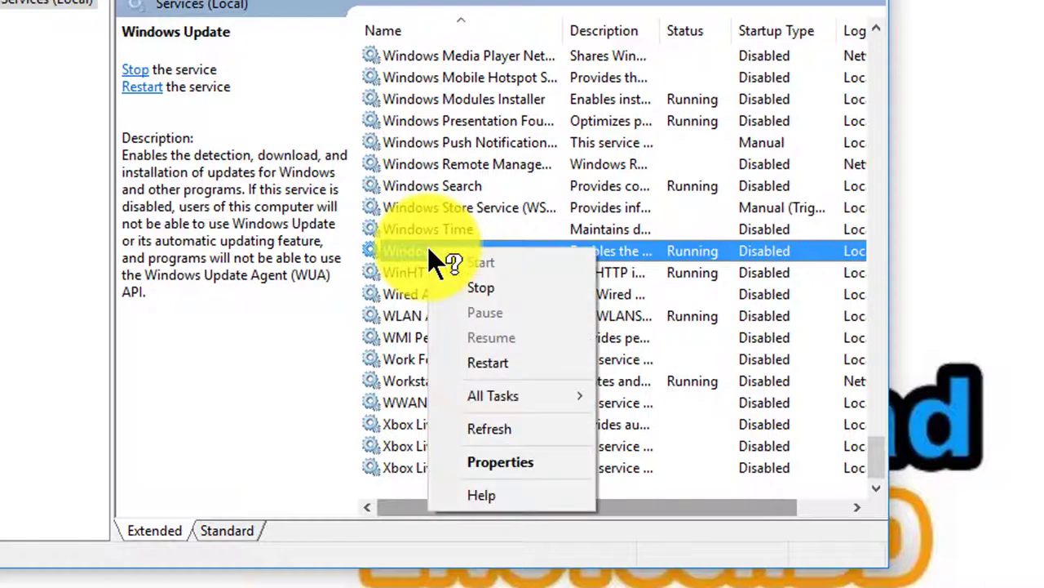
left_click(420, 248)
double_click(420, 247)
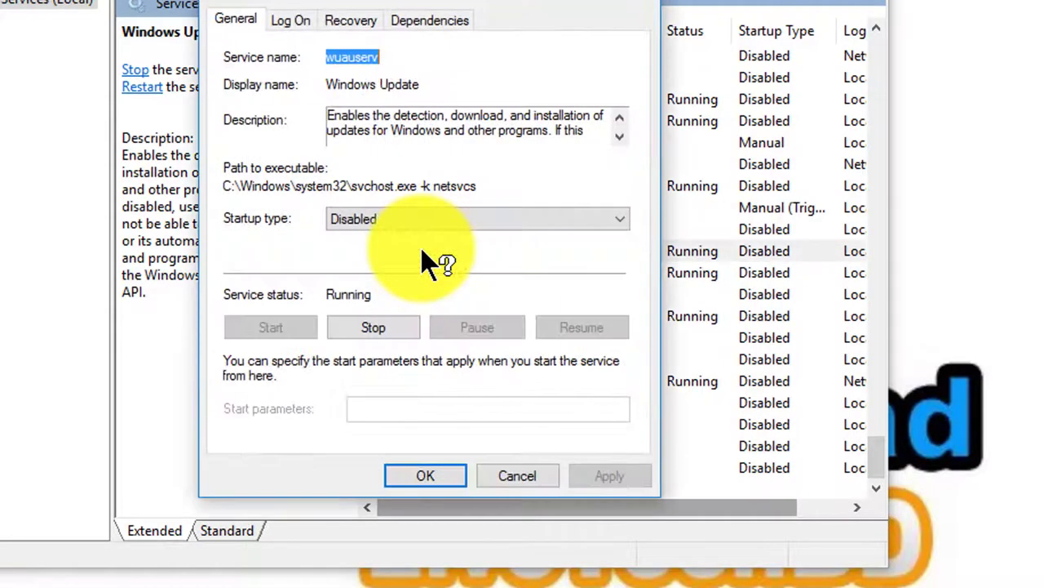
Set the Windows Update startup type to Manual and stop the service
left_click(624, 217)
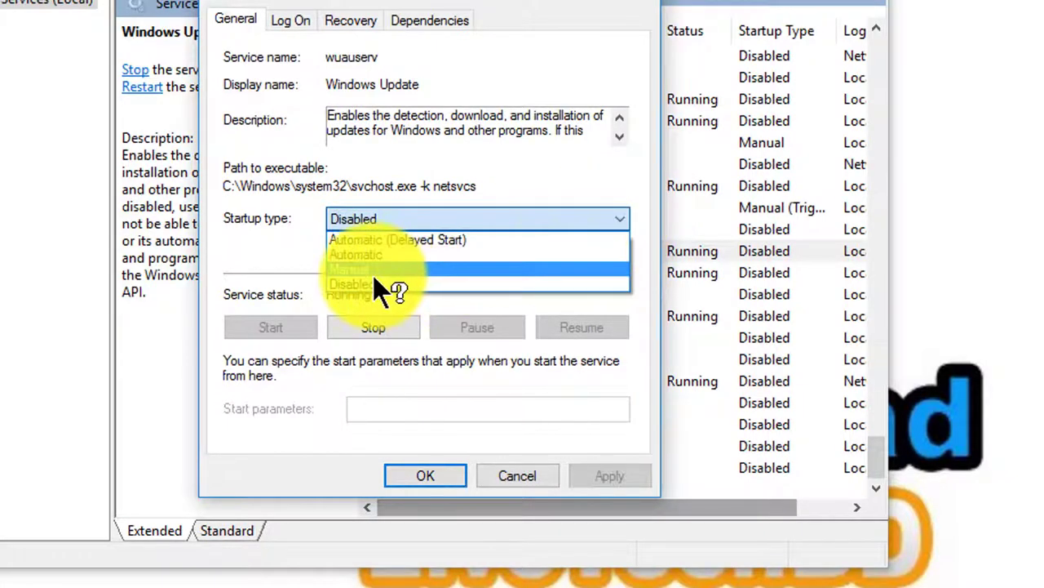
left_click(377, 272)
left_click(620, 217)
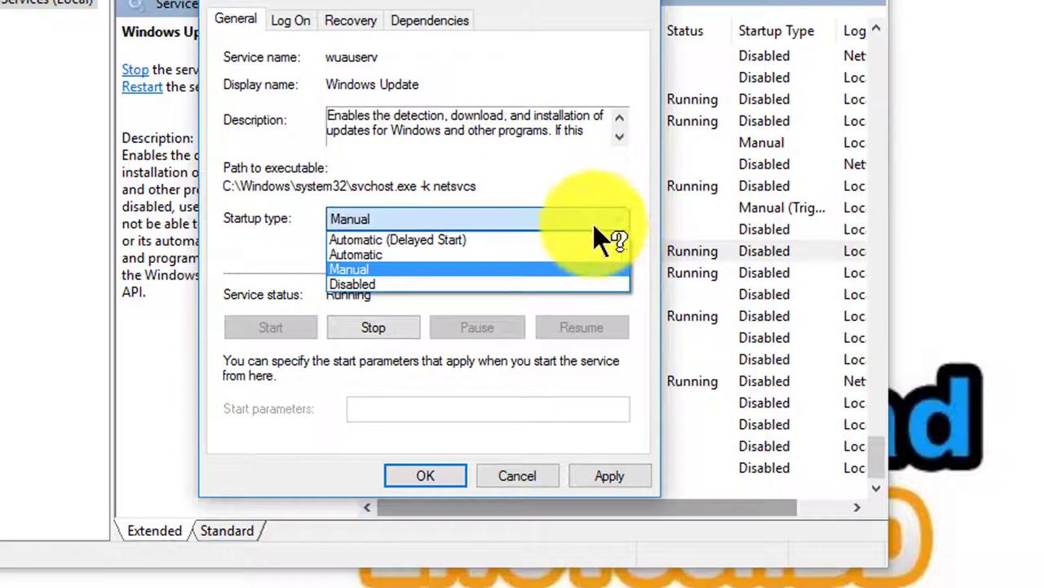
left_click(625, 203)
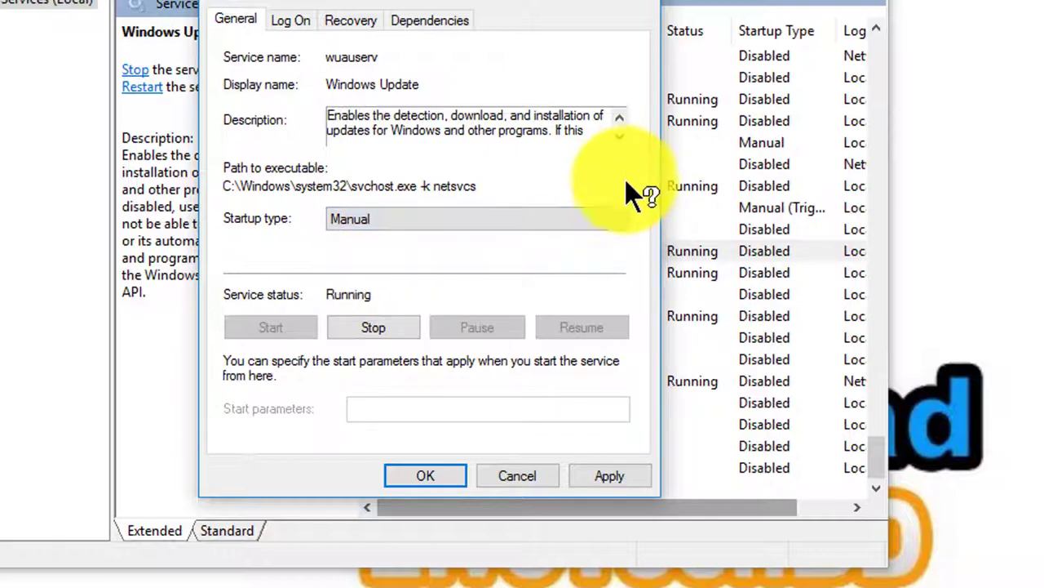
left_click(625, 218)
left_click(613, 189)
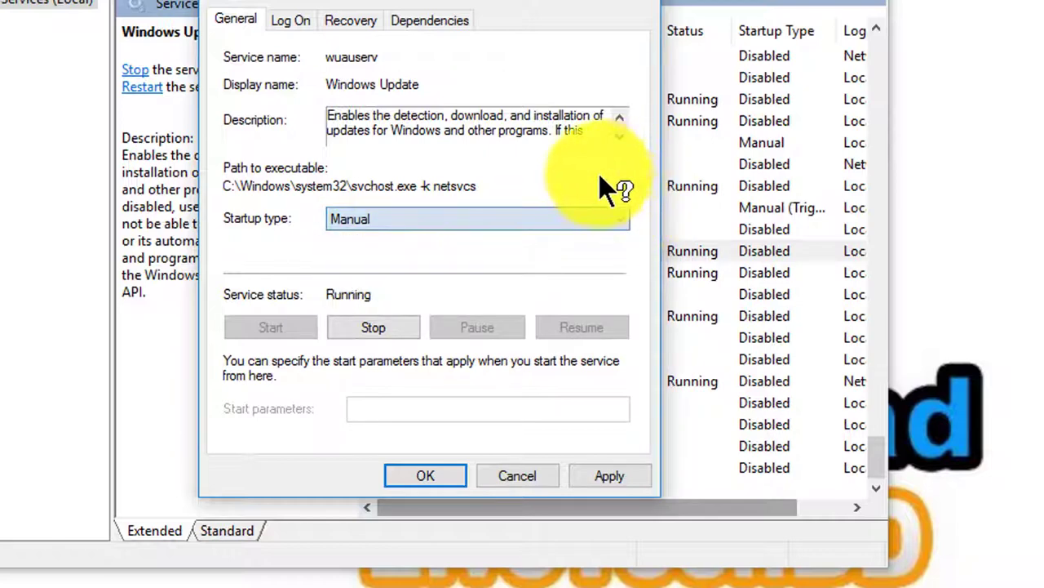
left_click(373, 326)
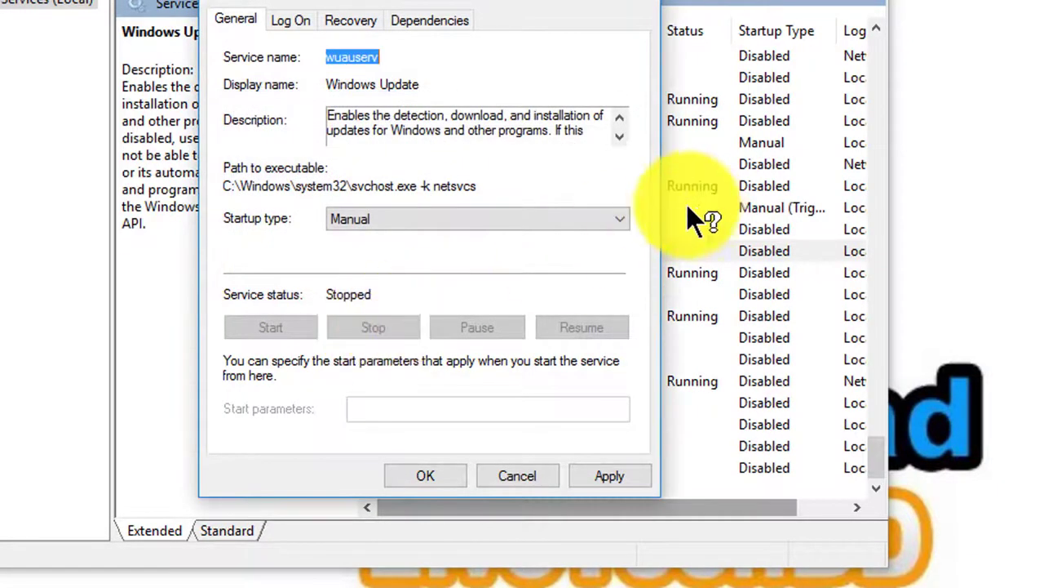
Set the Windows Update startup type to Disabled, apply the change, and close its properties and the Services console
left_click(618, 220)
left_click(377, 283)
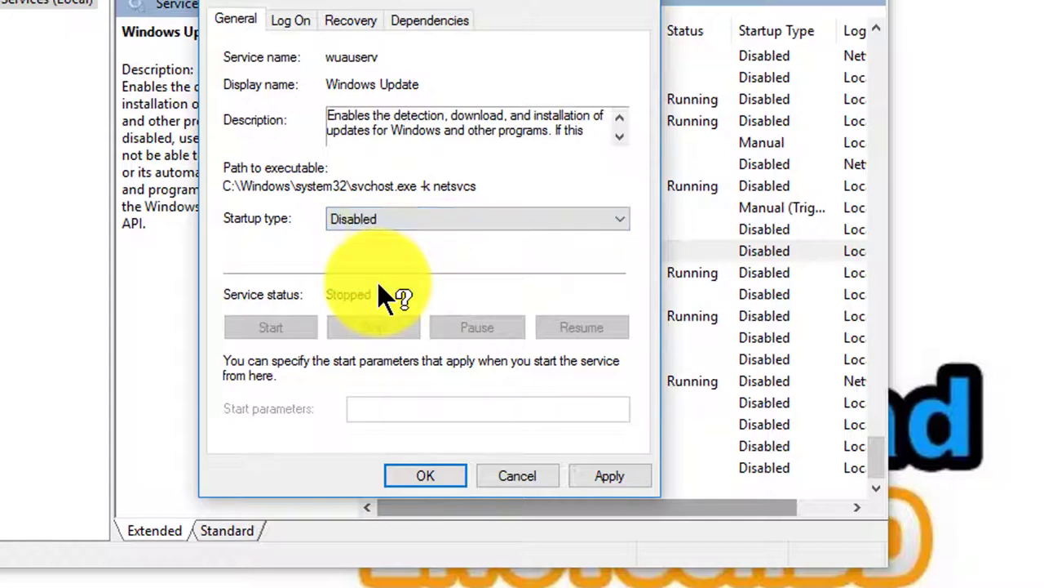
left_click(600, 478)
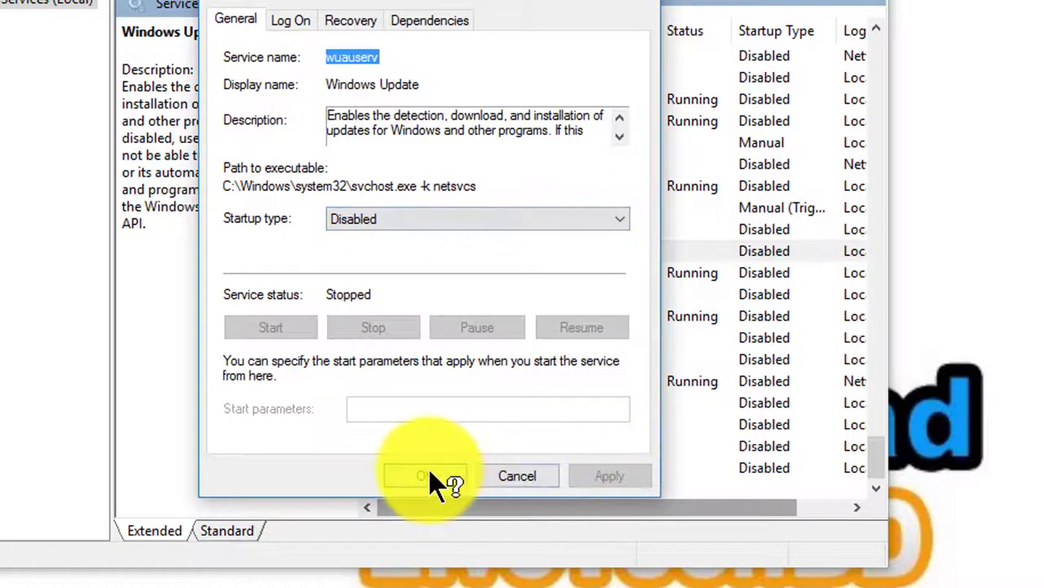
left_click(428, 475)
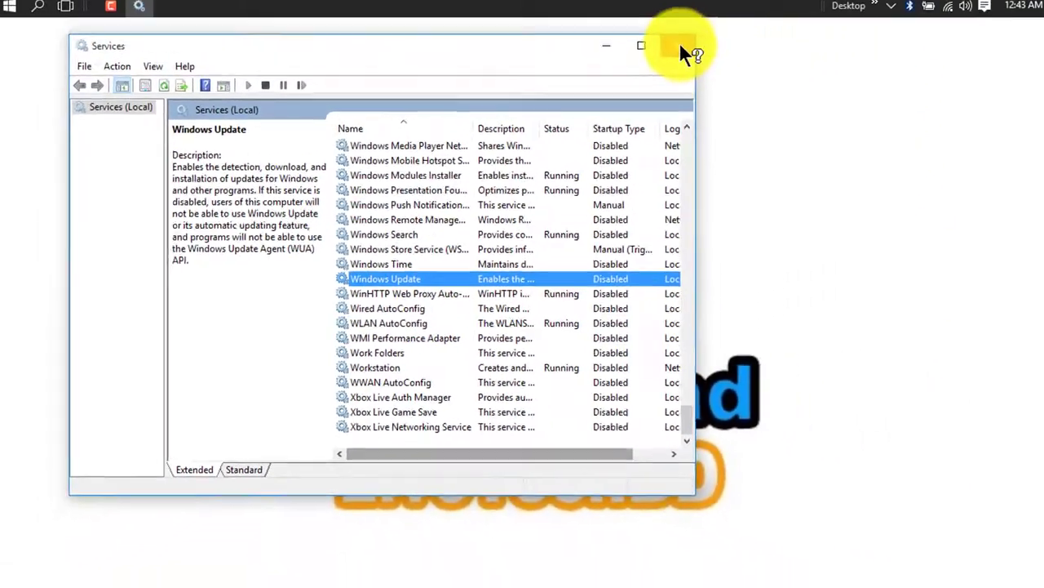
left_click(682, 47)
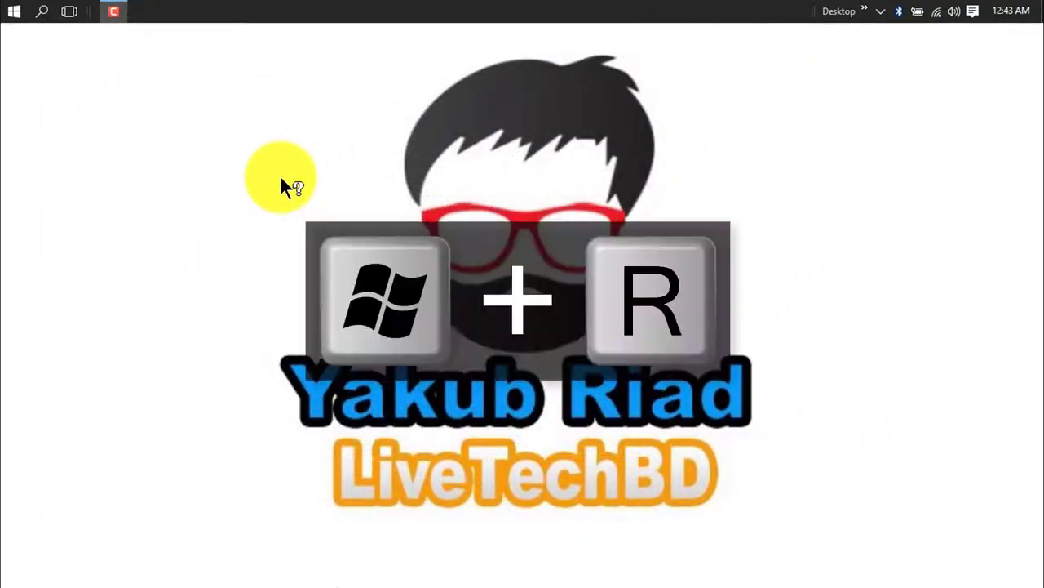
Run the tree command from the Run dialog
key("super+r")
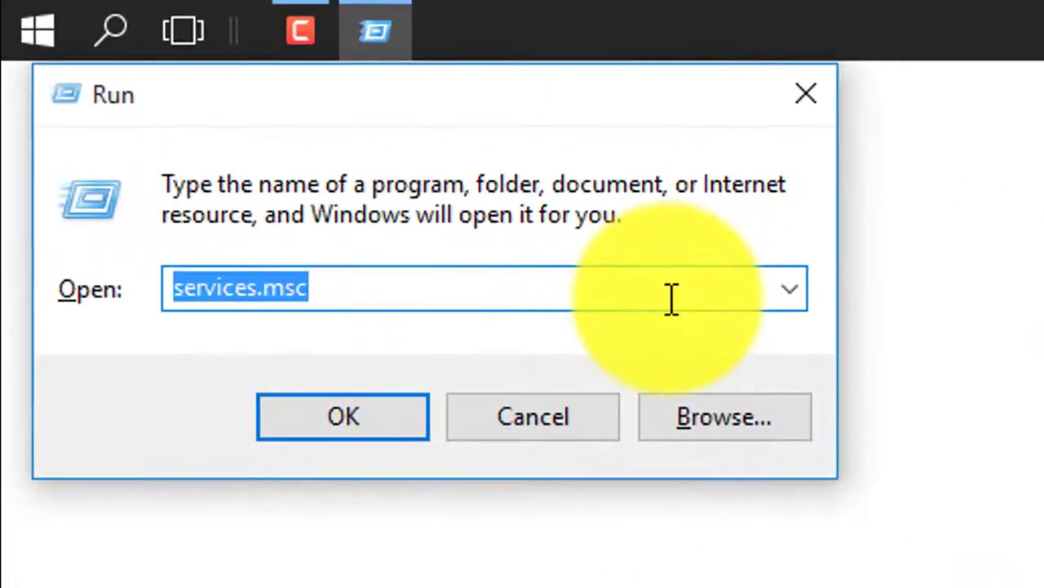
type("tre")
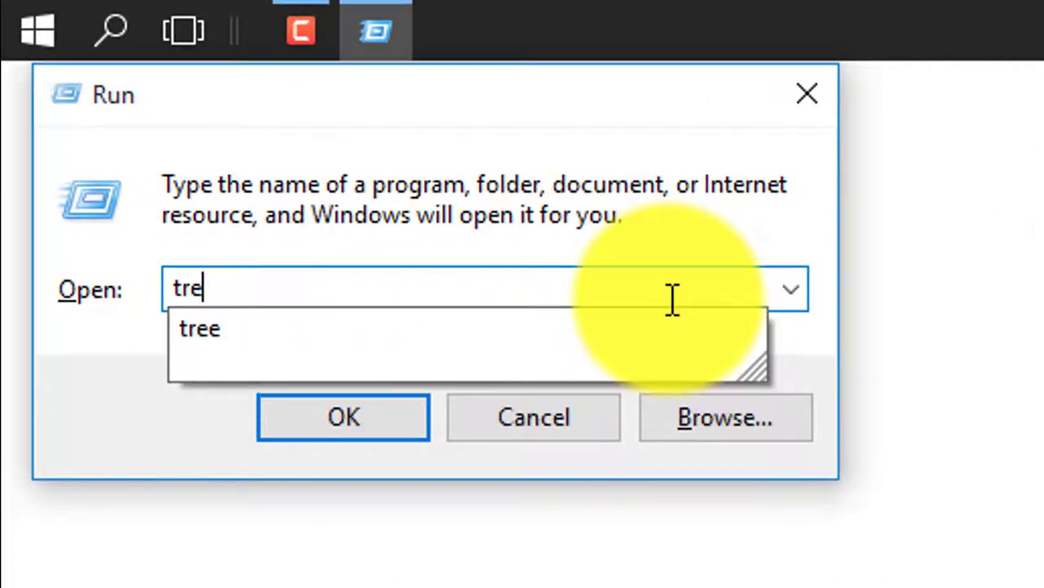
type("e")
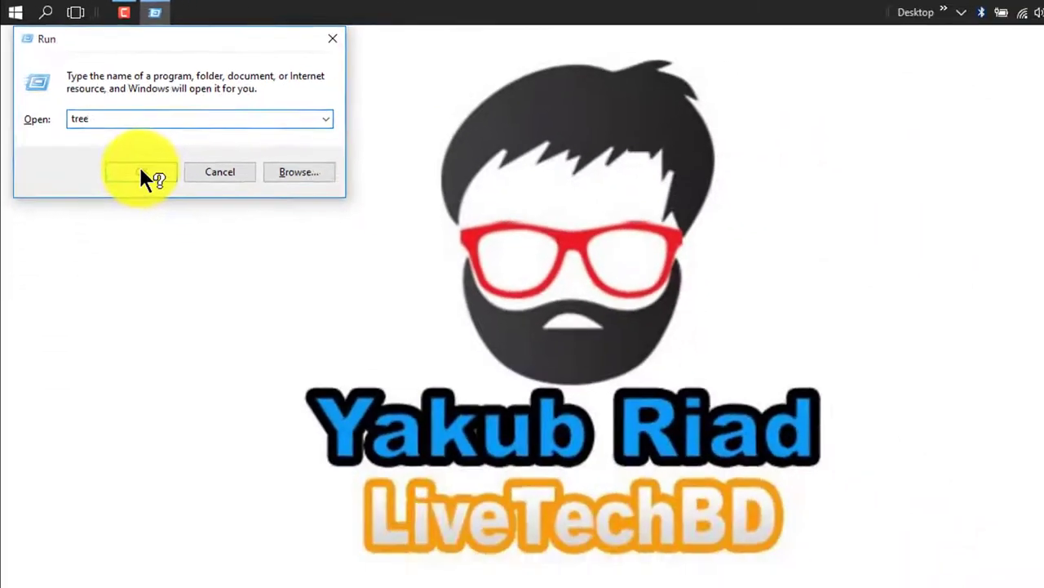
left_click(344, 417)
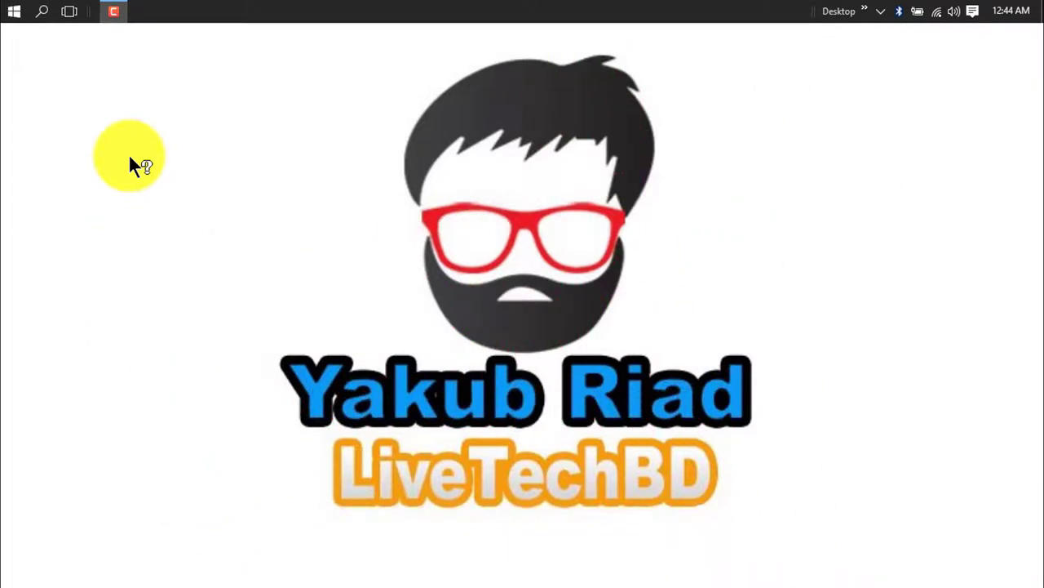
Refresh the desktop and run the tree command once more
right_click(129, 155)
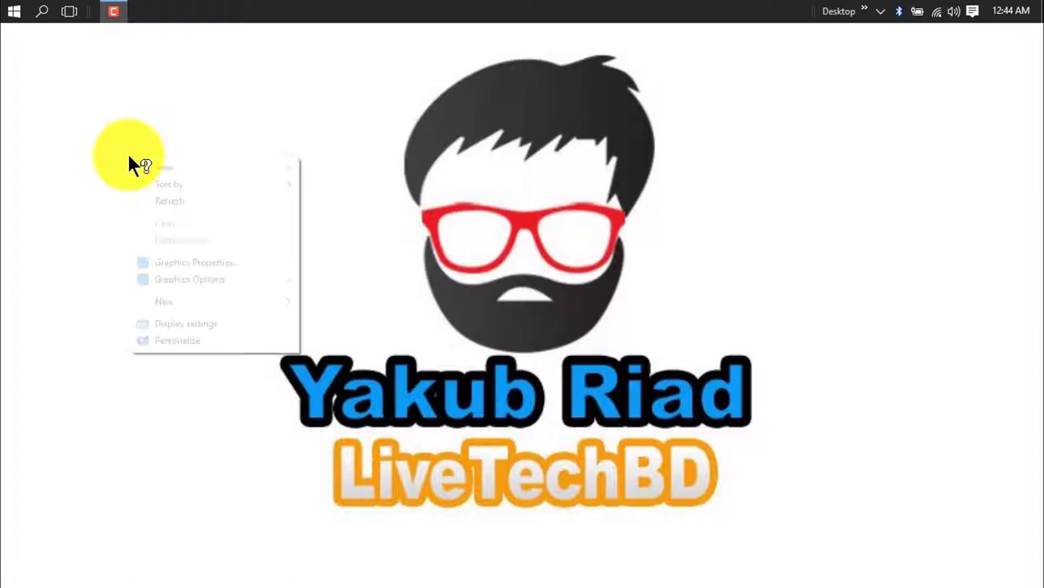
left_click(169, 200)
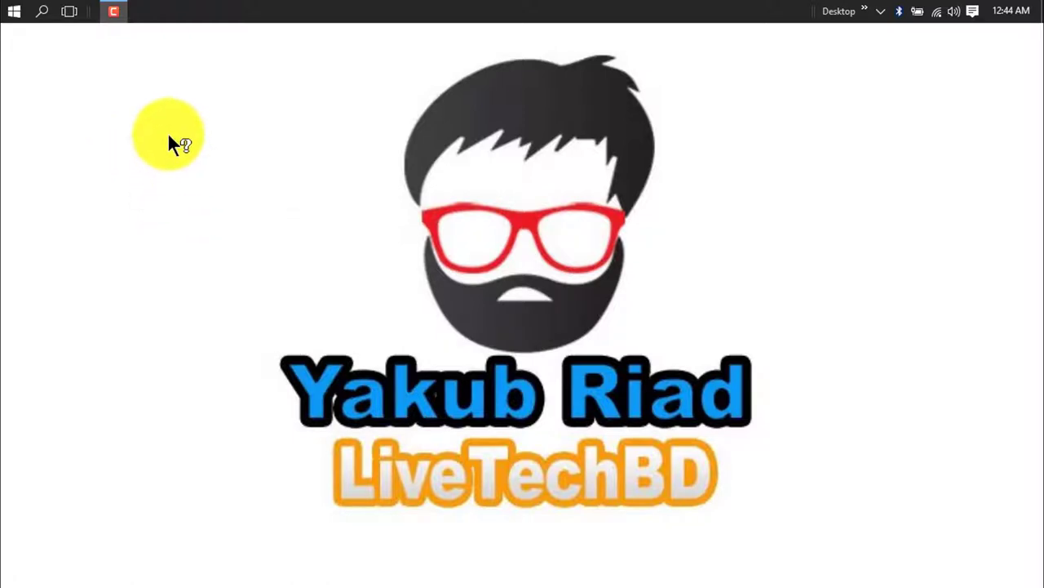
key("super+r")
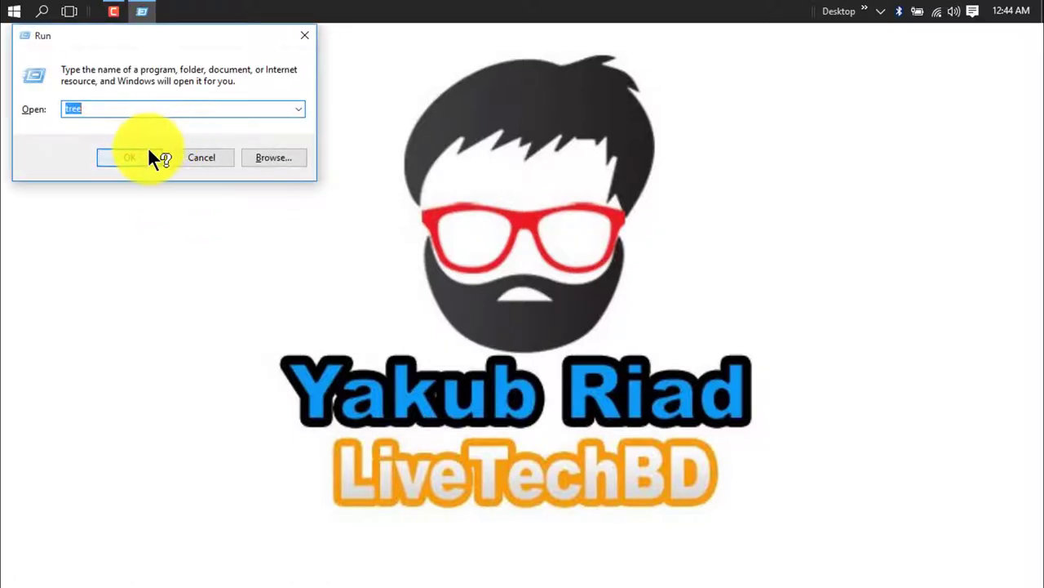
left_click(150, 155)
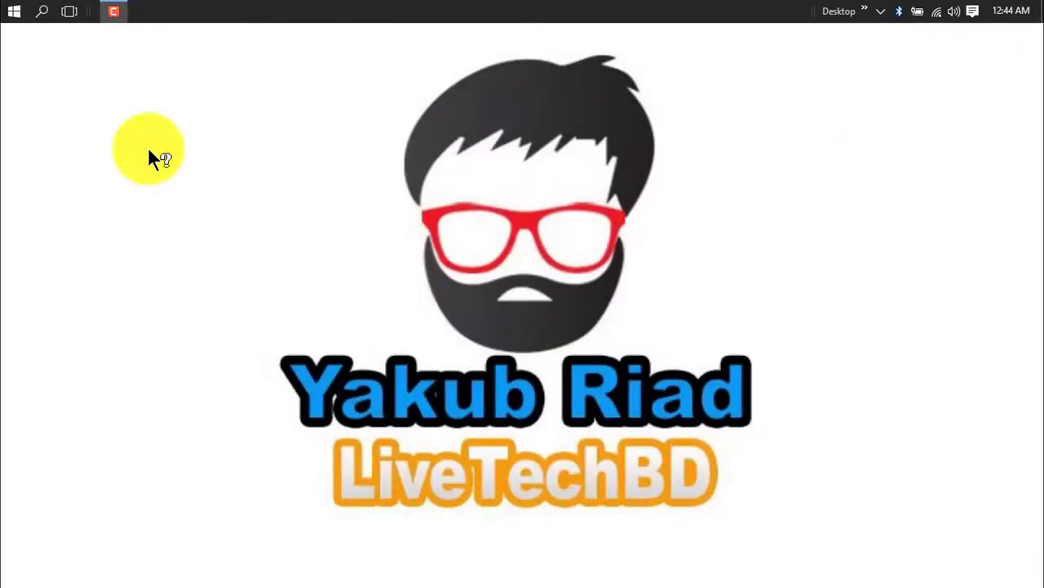
Open the Windows Temp folder by running temp from the Run dialog
key("super+r")
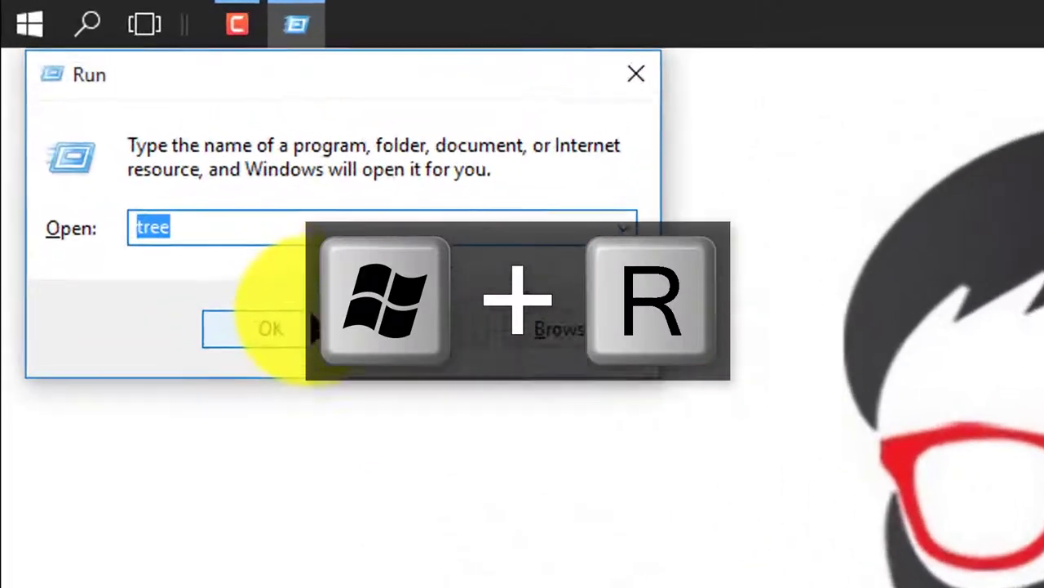
type("te")
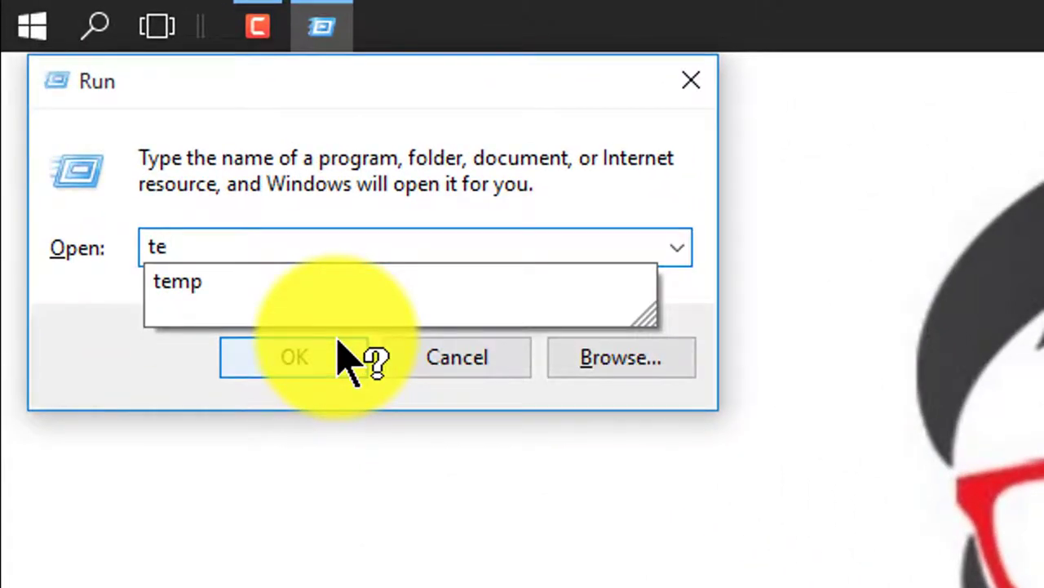
type("mo")
key("BackSpace")
left_click(255, 289)
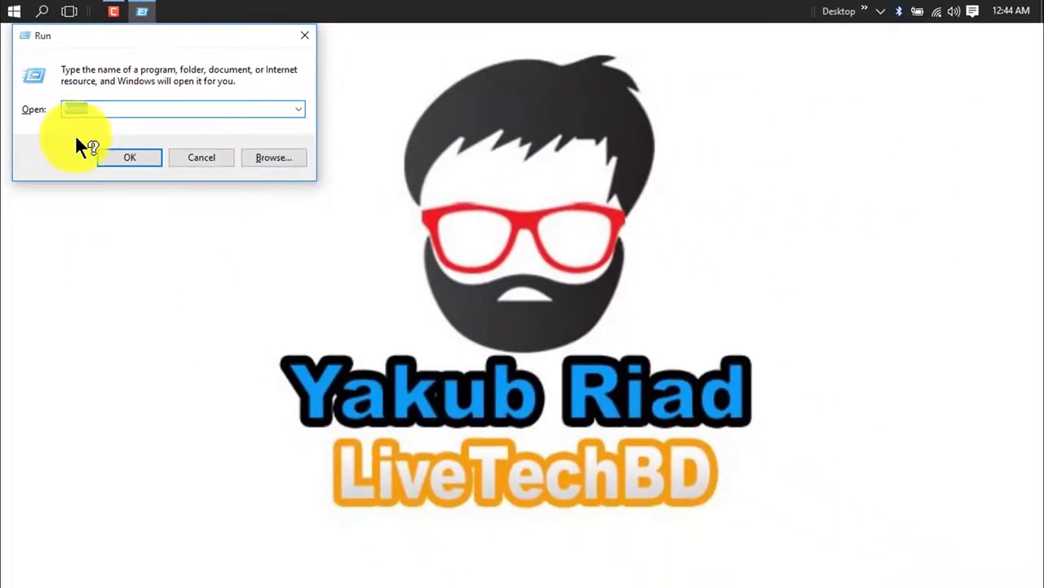
left_click(128, 158)
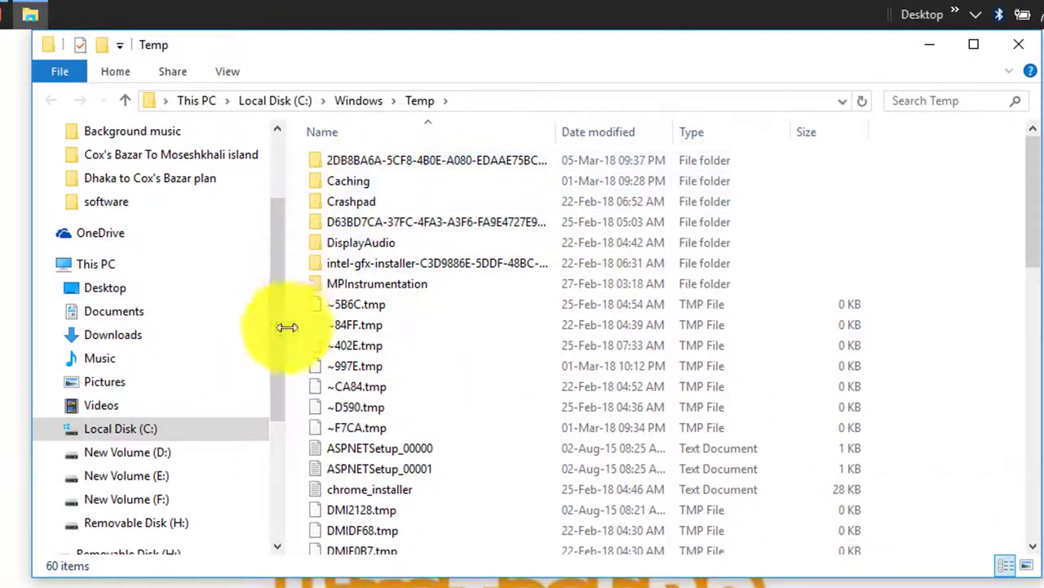
Delete all items in the Windows Temp folder, granting administrator permission where required, and close the folder window
left_click(362, 105)
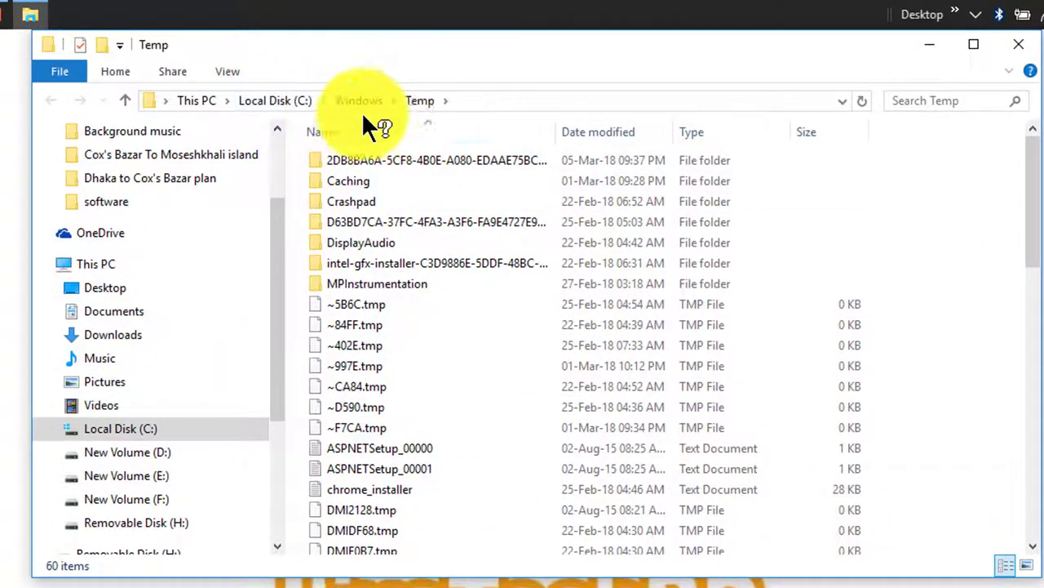
left_click(485, 426)
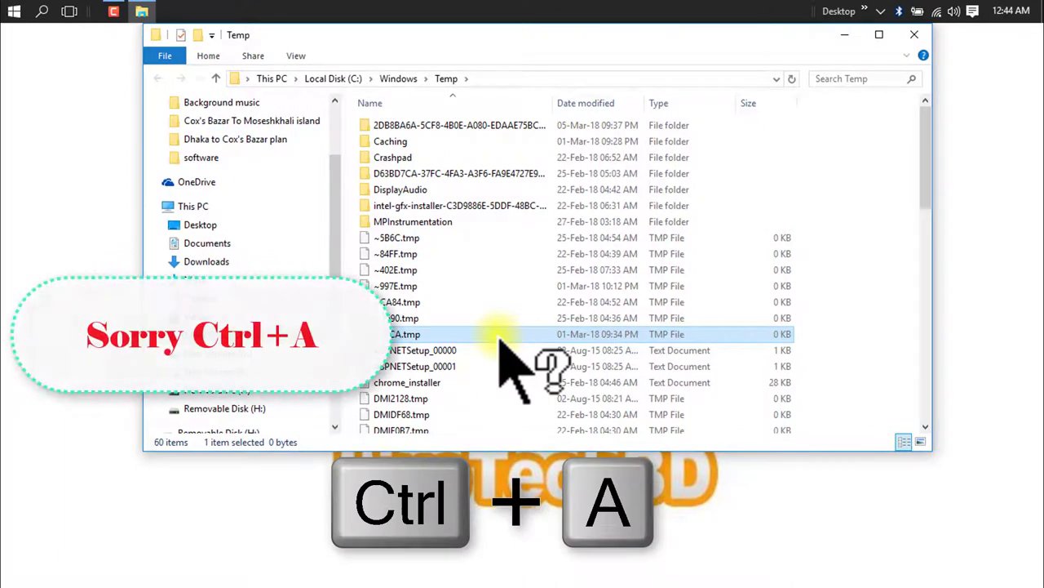
key("ctrl+a")
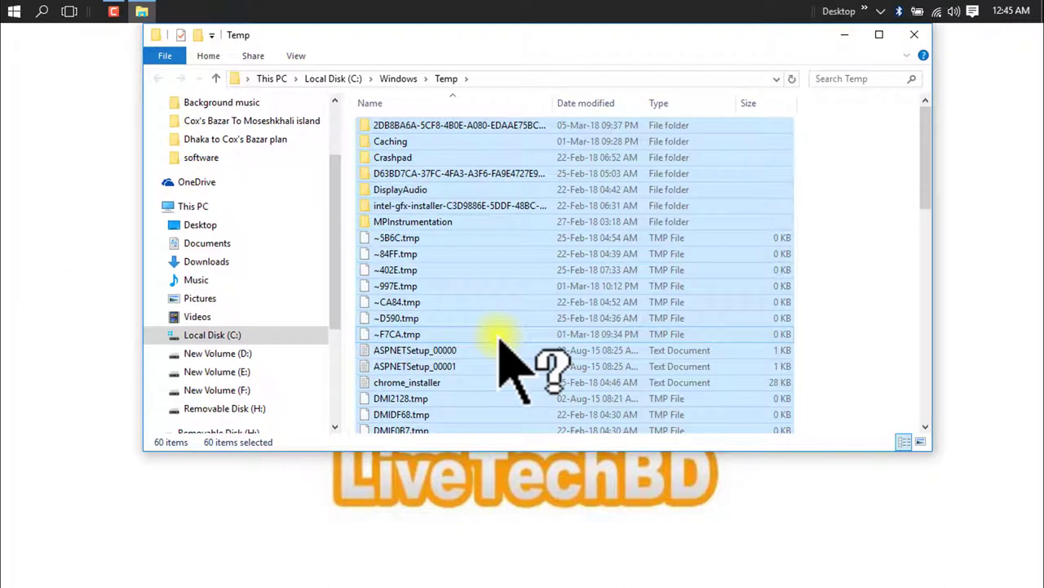
key("ctrl+d")
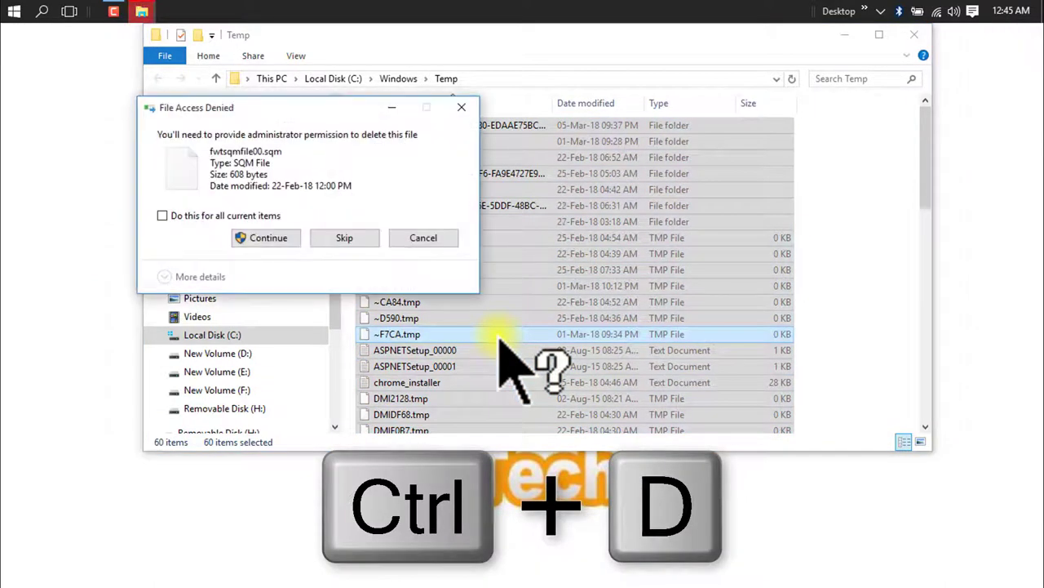
left_click(268, 237)
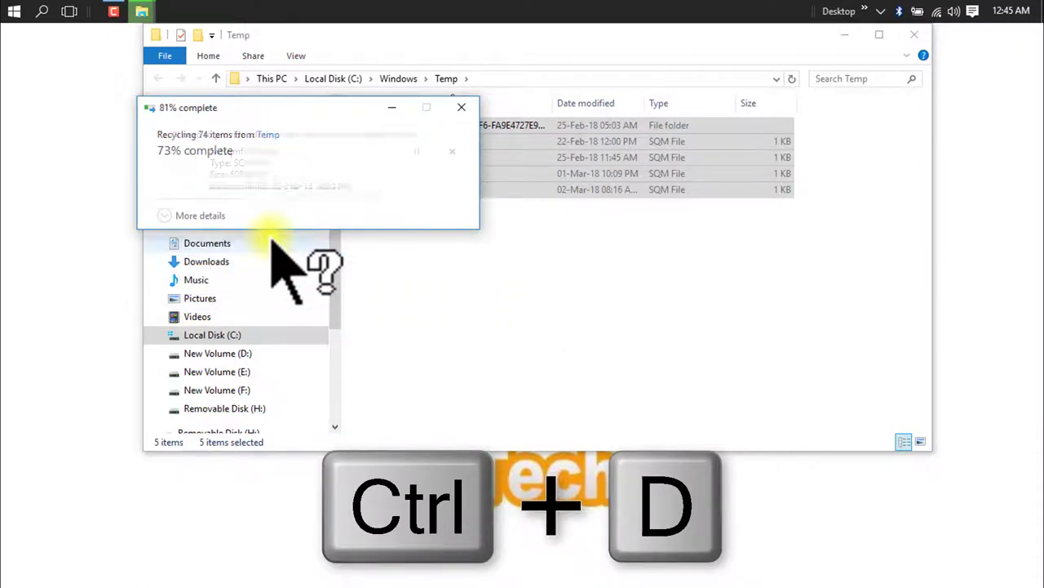
left_click(274, 236)
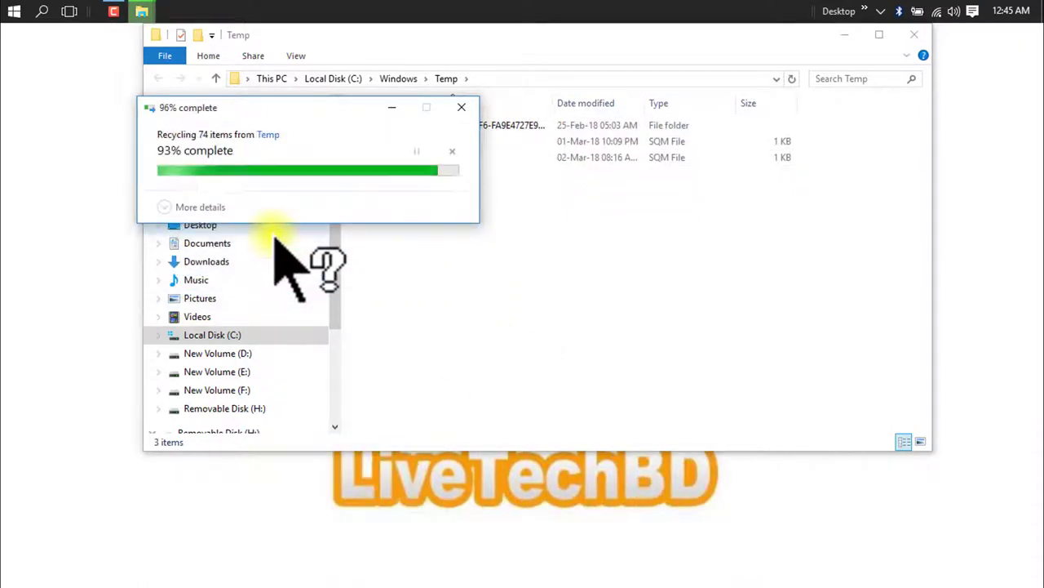
left_click(274, 236)
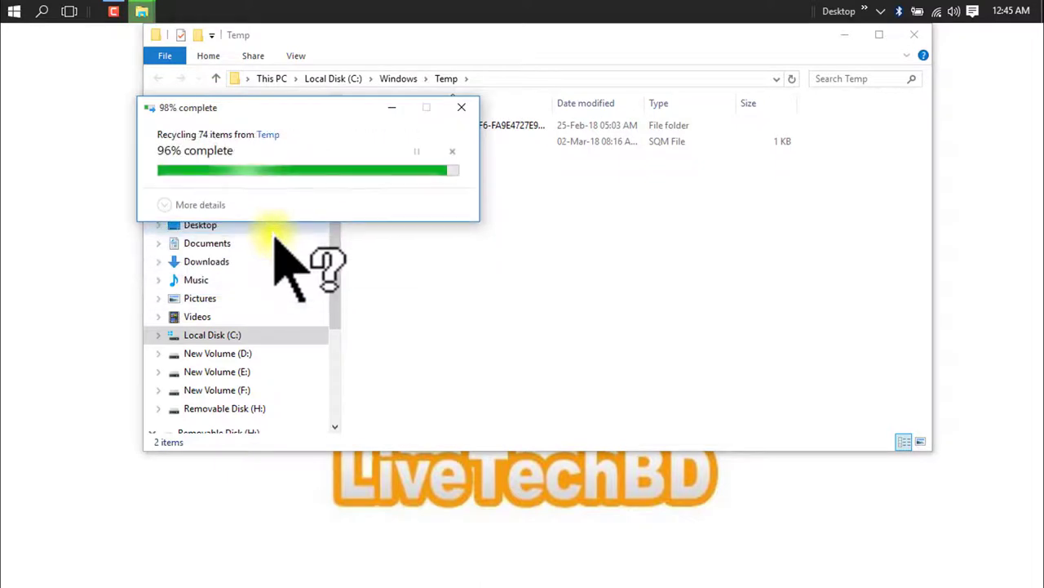
left_click(273, 237)
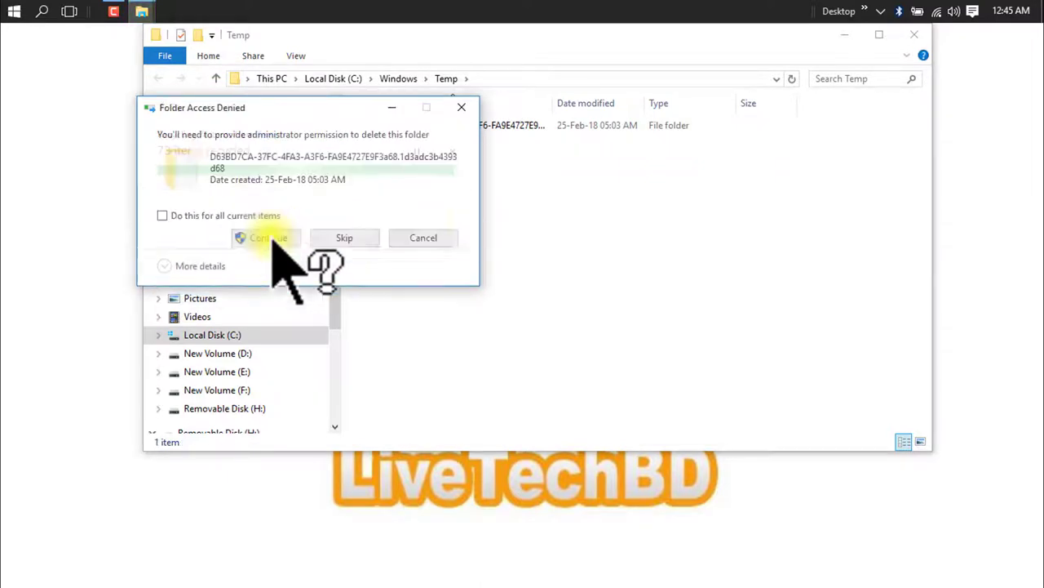
left_click(276, 234)
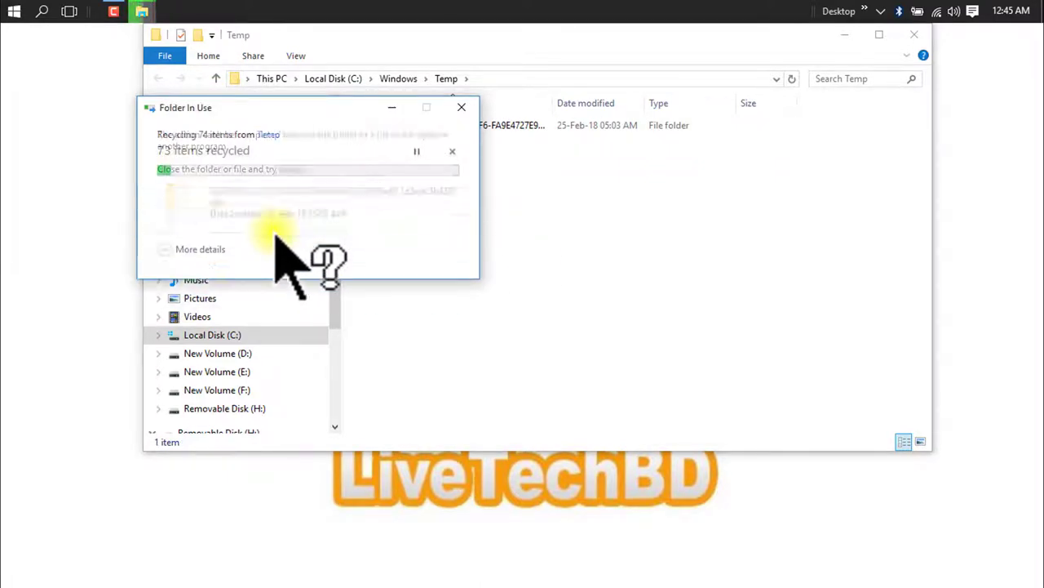
left_click(356, 243)
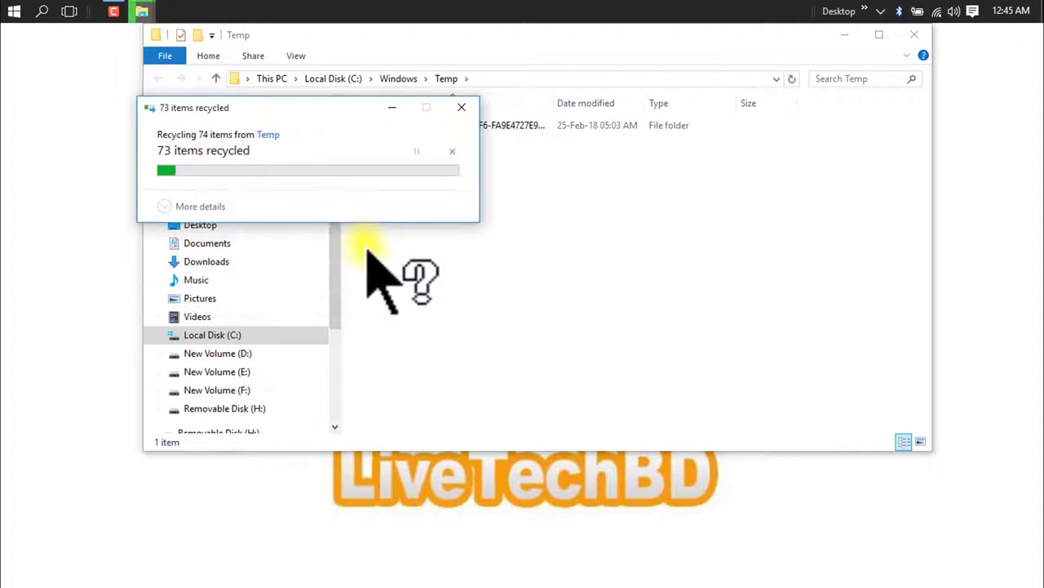
left_click(462, 106)
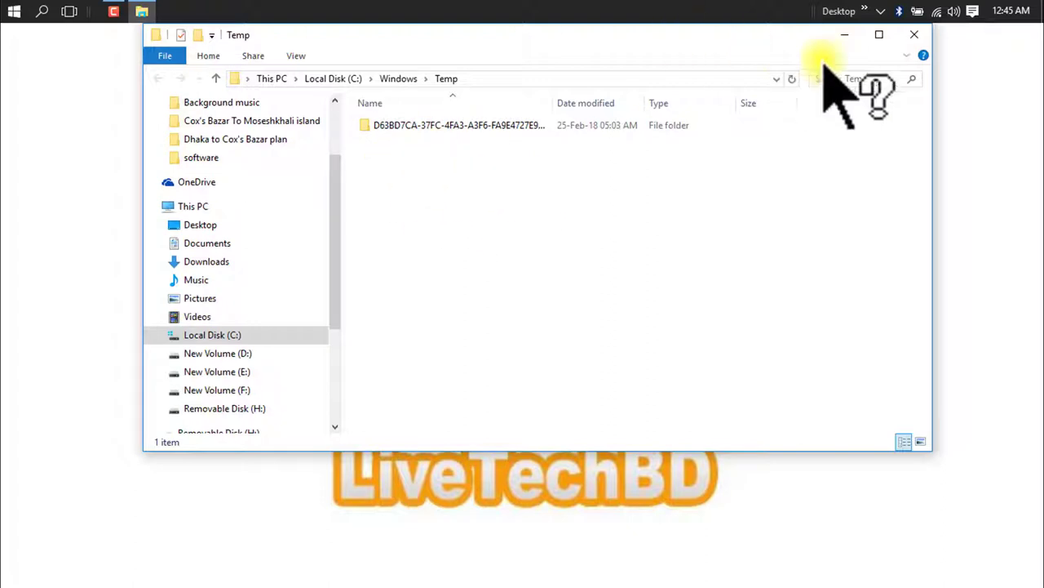
left_click(917, 34)
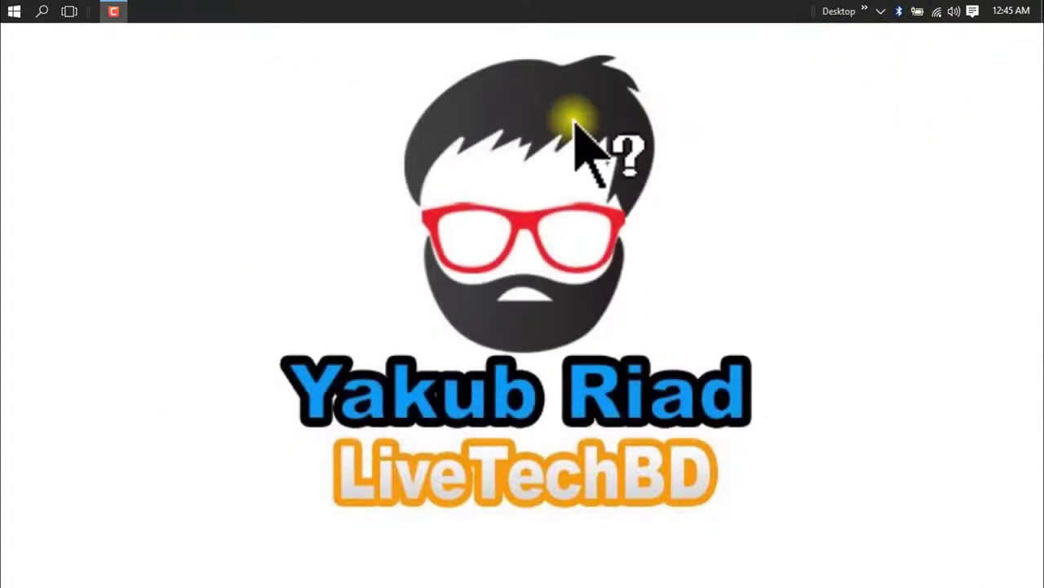
Open the user's local Temp folder by running %temp% from the Run dialog
key("super+r")
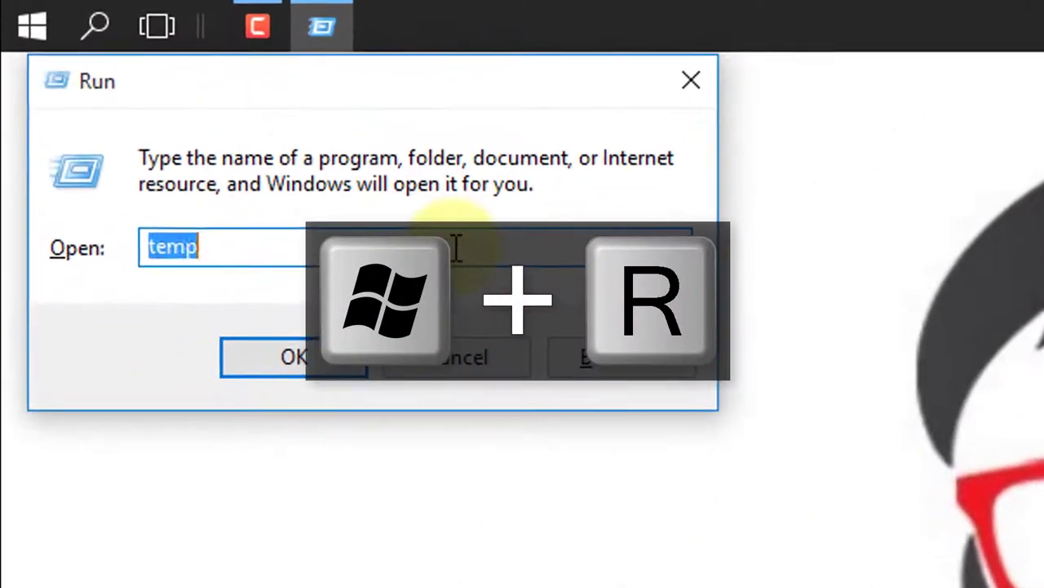
left_click(174, 175)
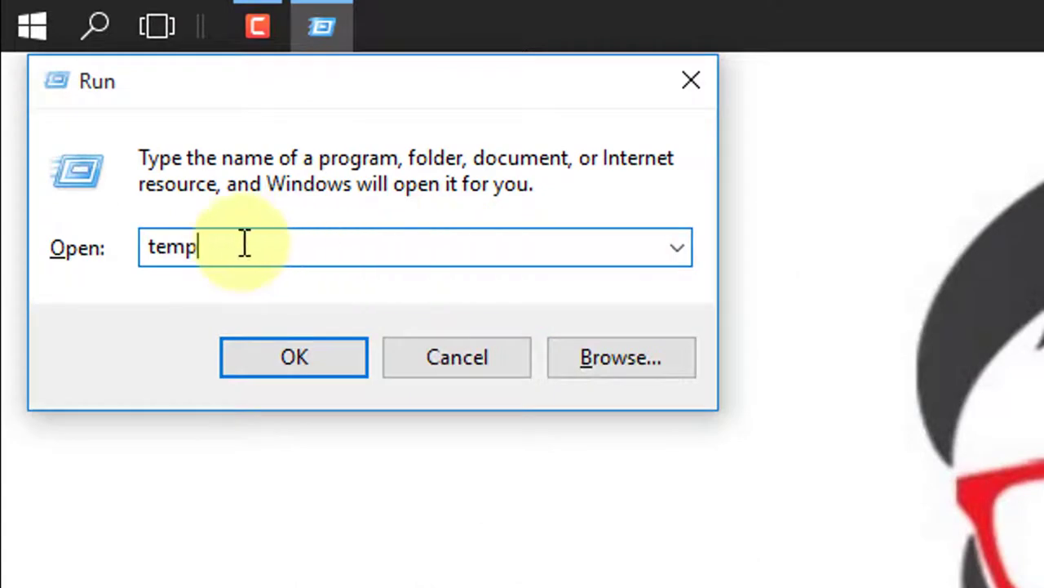
left_click(151, 246)
type("5")
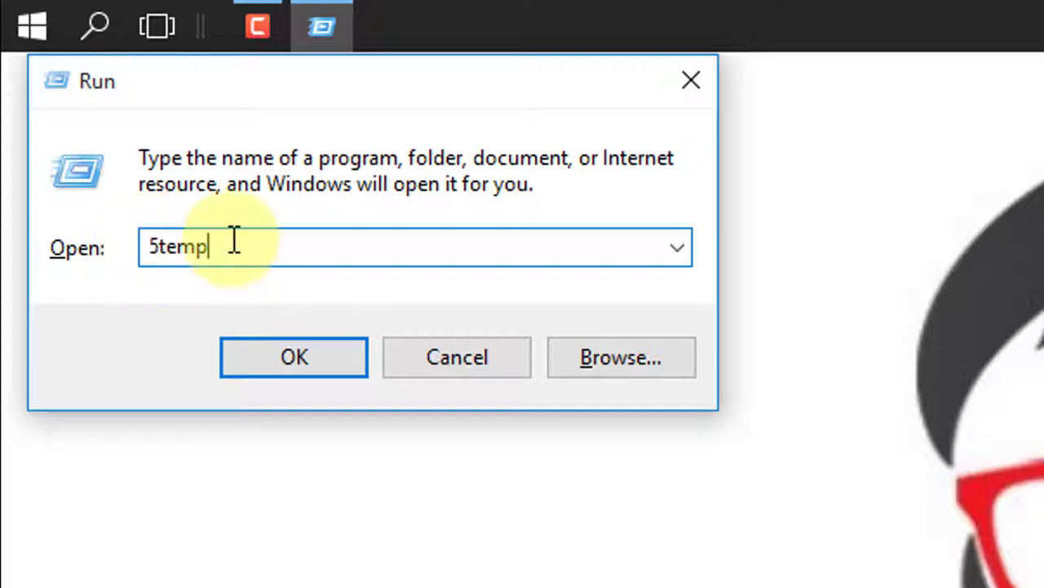
left_click(159, 253)
key("BackSpace")
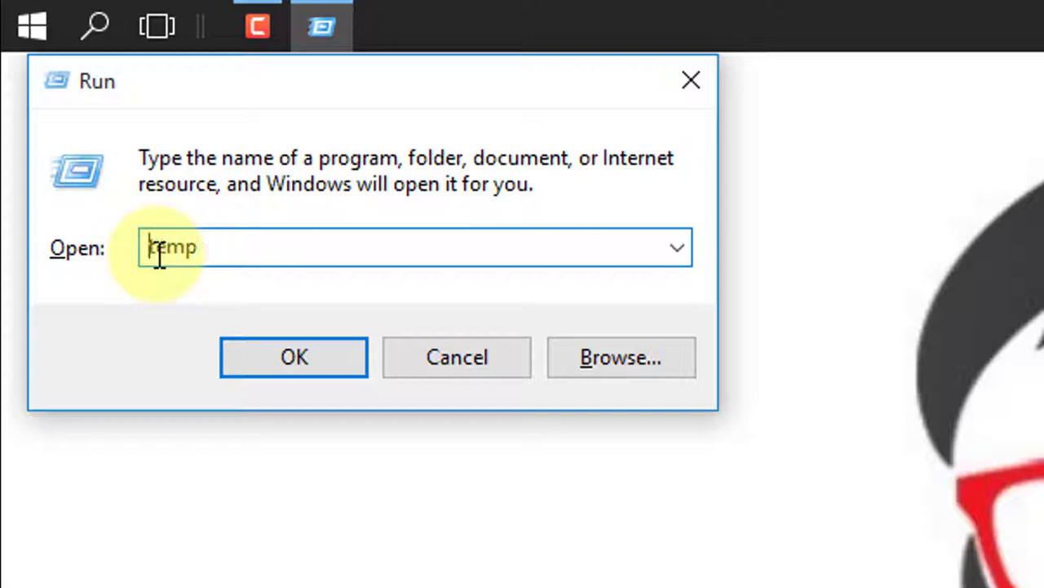
type("%")
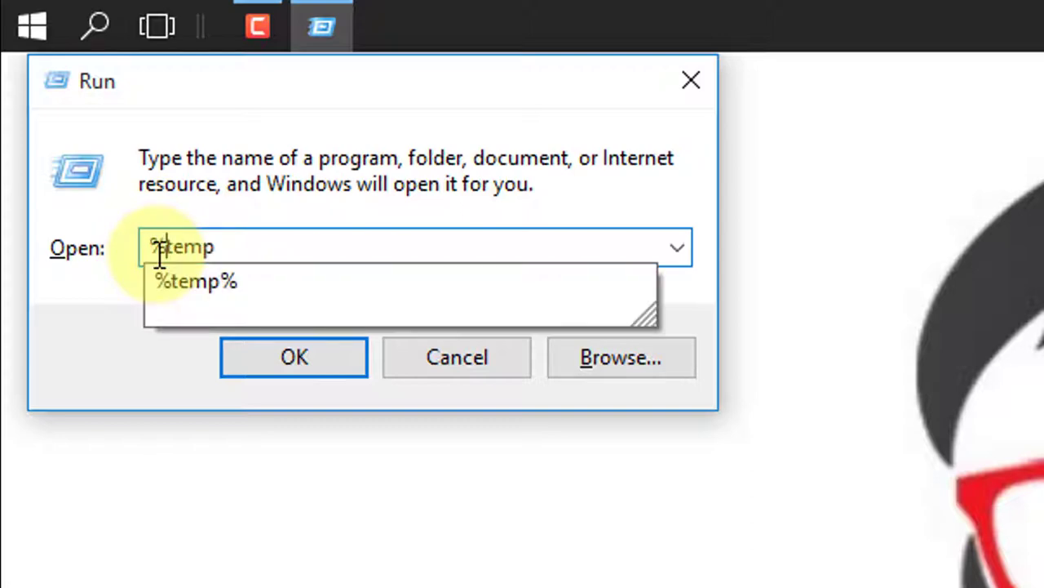
left_click(253, 279)
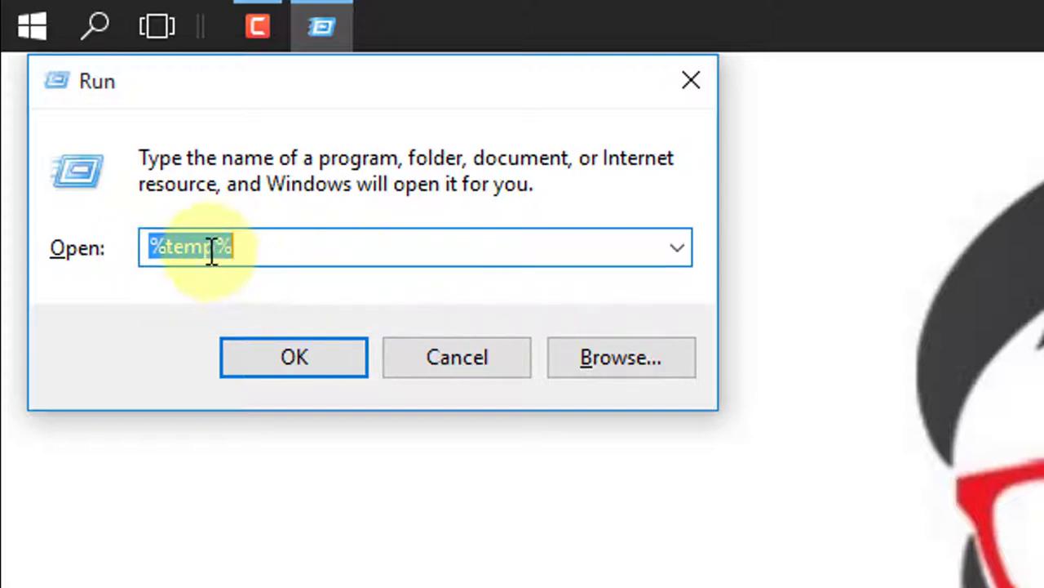
left_click(254, 244)
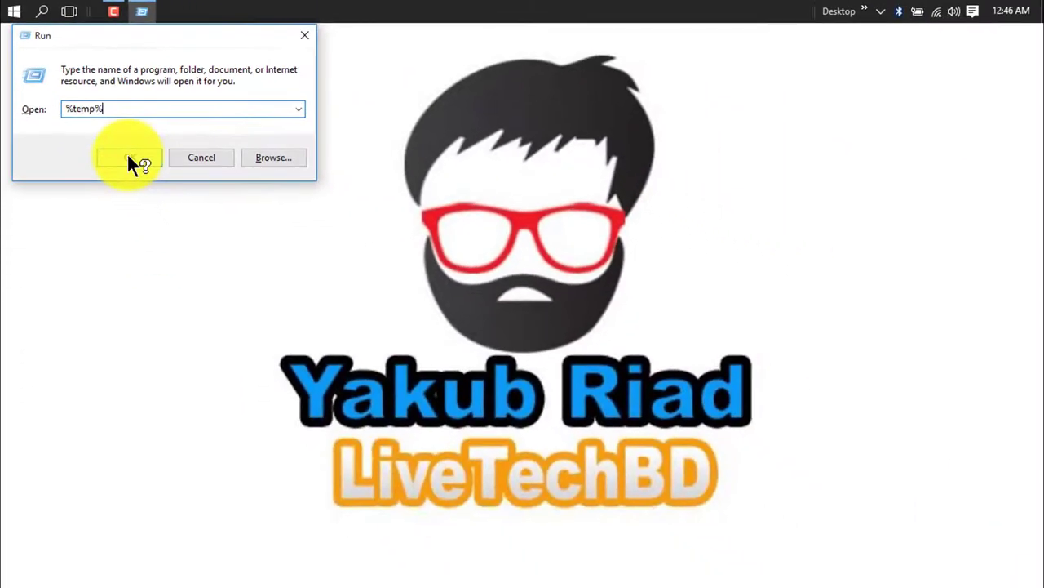
left_click(167, 232)
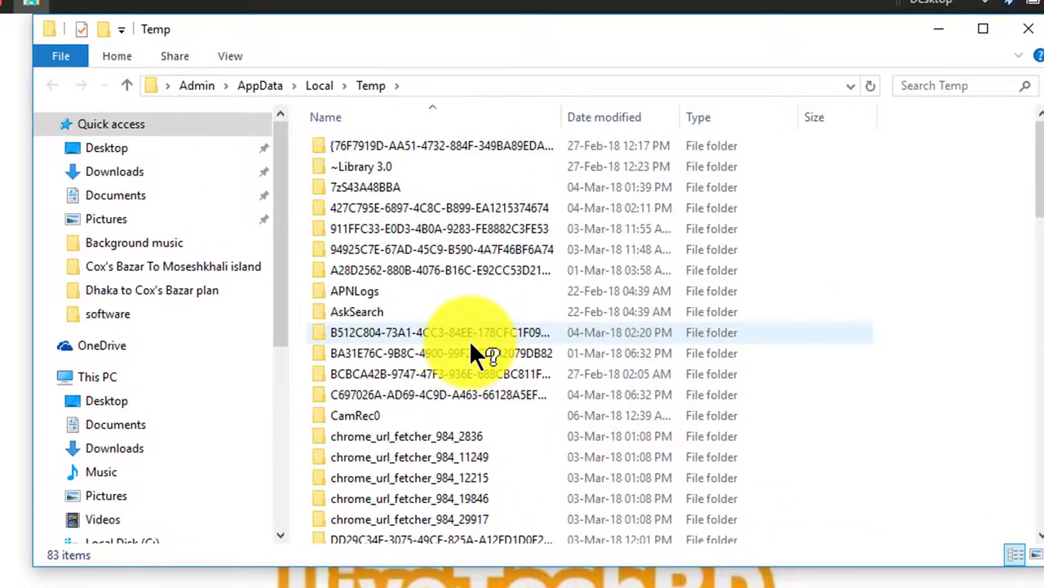
Delete all items in the local Temp folder, skipping those in use, and close the folder window
key("ctrl+a")
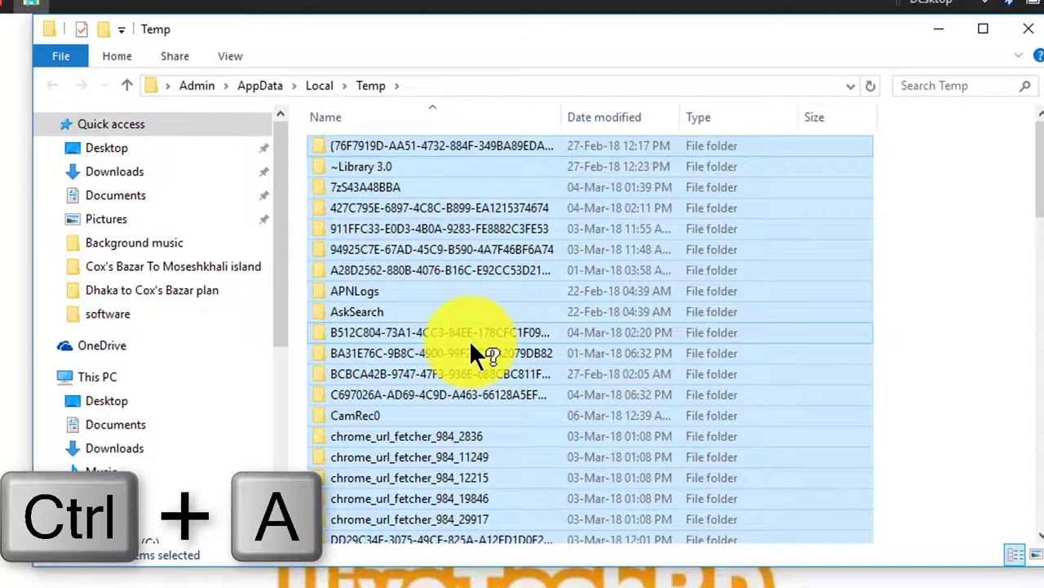
key("ctrl+d")
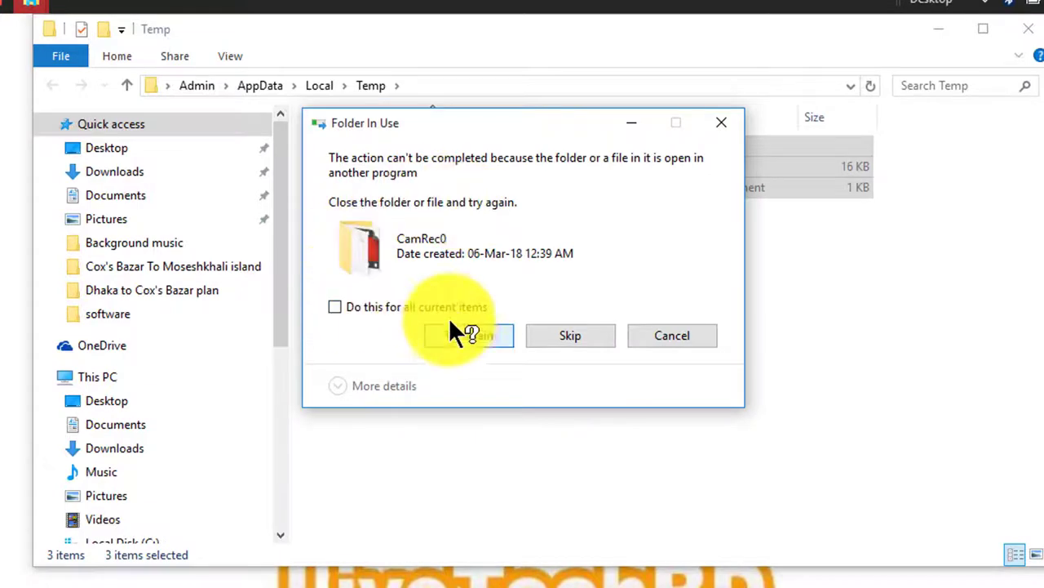
left_click_drag(465, 125, 243, 245)
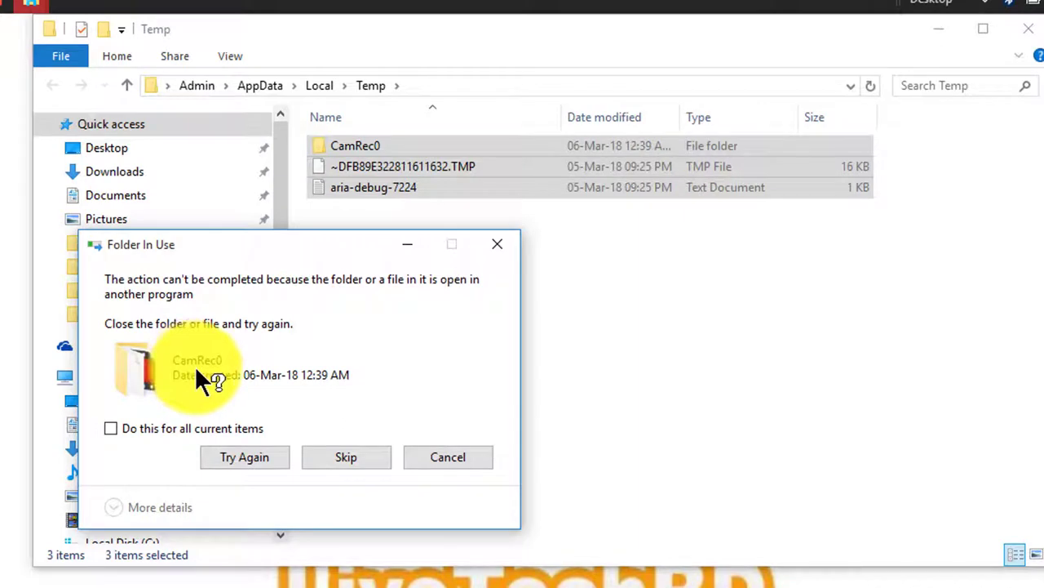
left_click(368, 459)
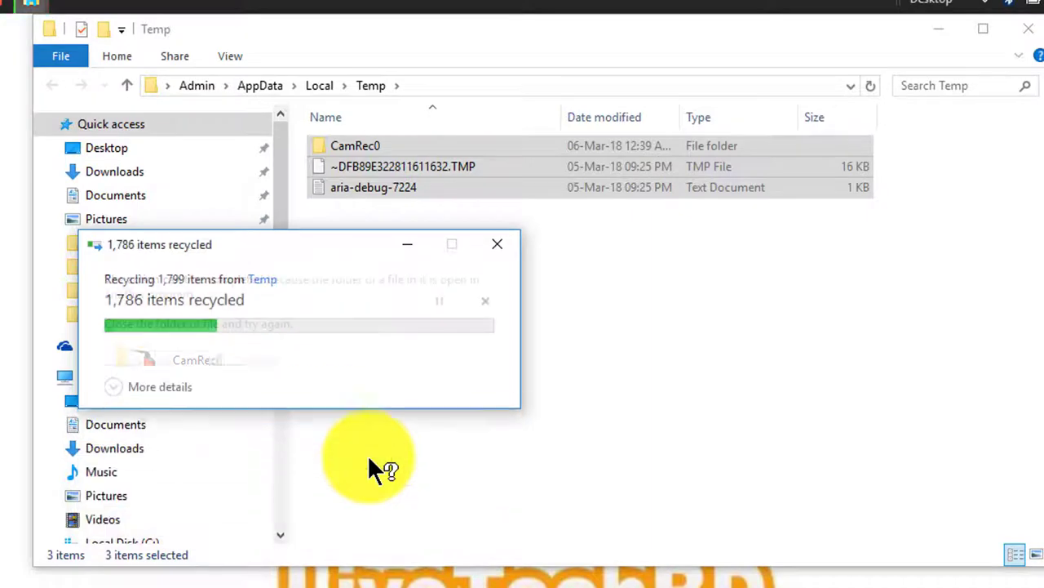
left_click(369, 460)
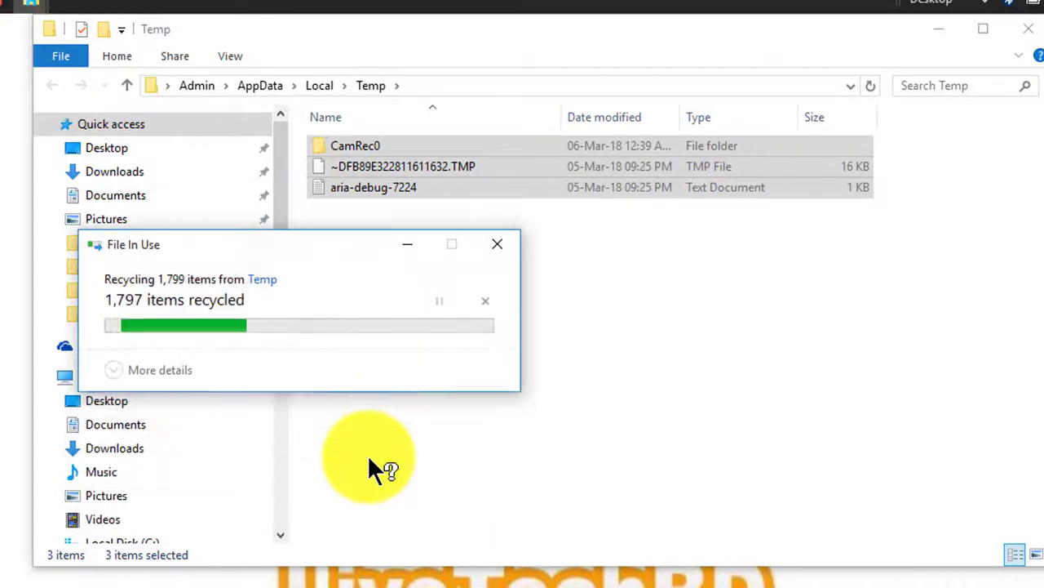
left_click(366, 457)
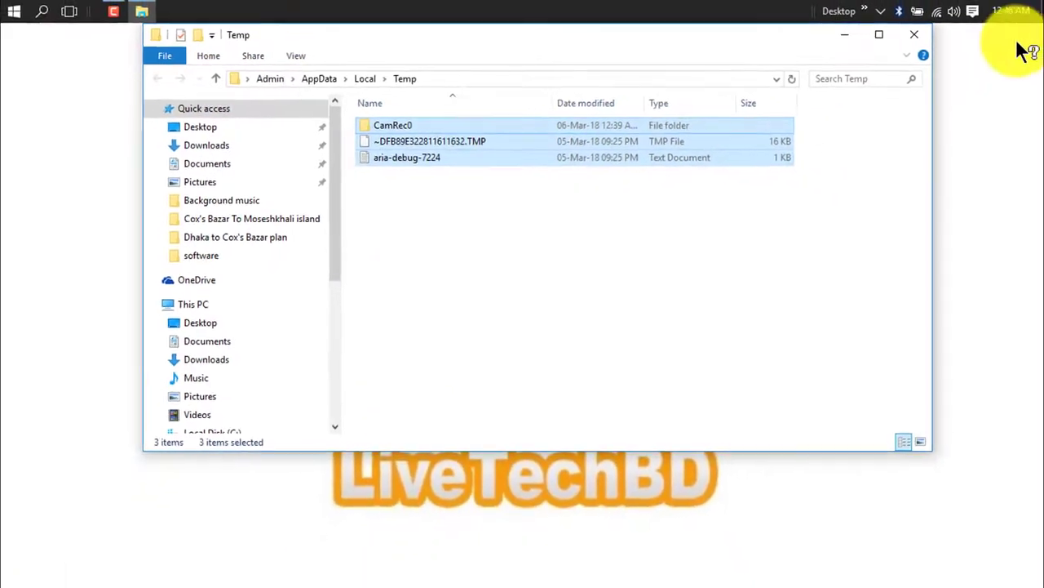
left_click(917, 36)
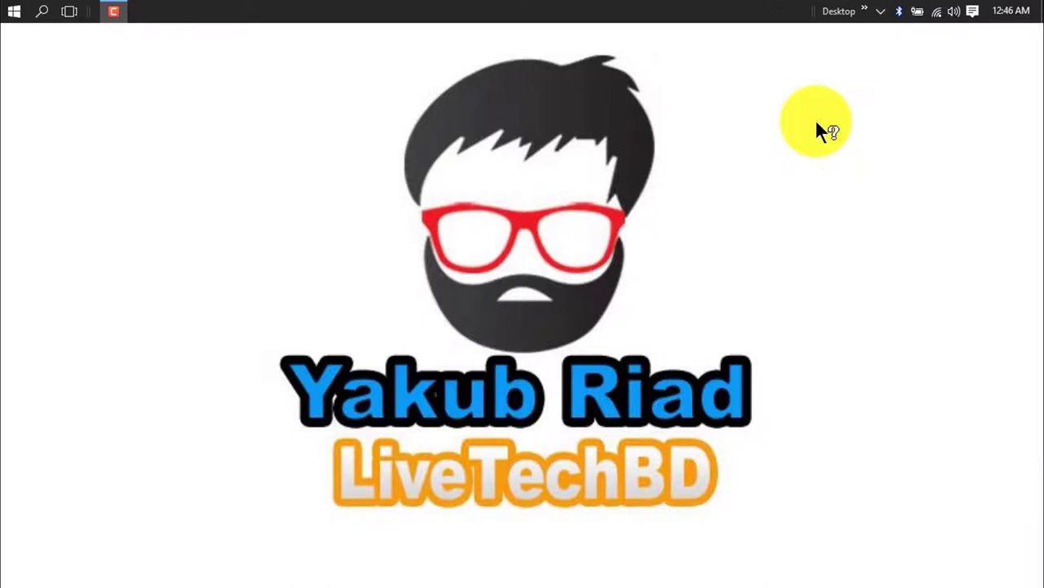
Open the Windows Prefetch folder by running prefetch from the Run dialog
key("super+r")
left_click(297, 107)
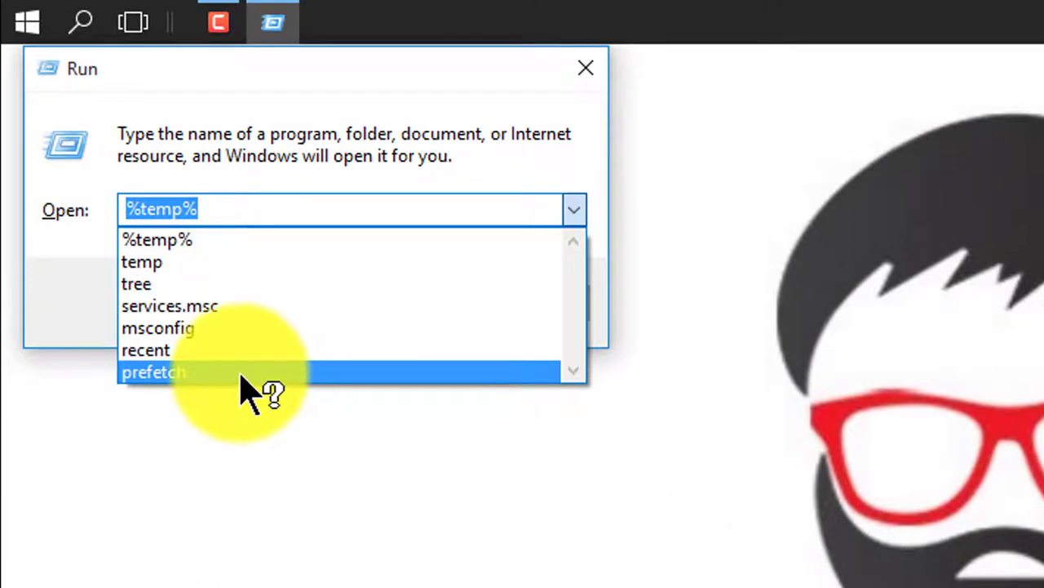
left_click(242, 378)
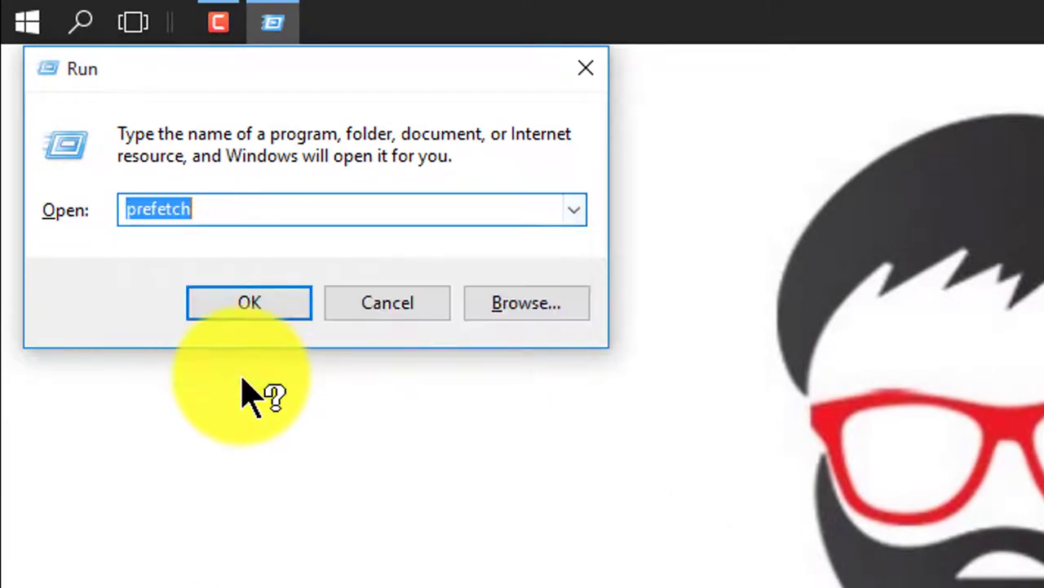
left_click(217, 209)
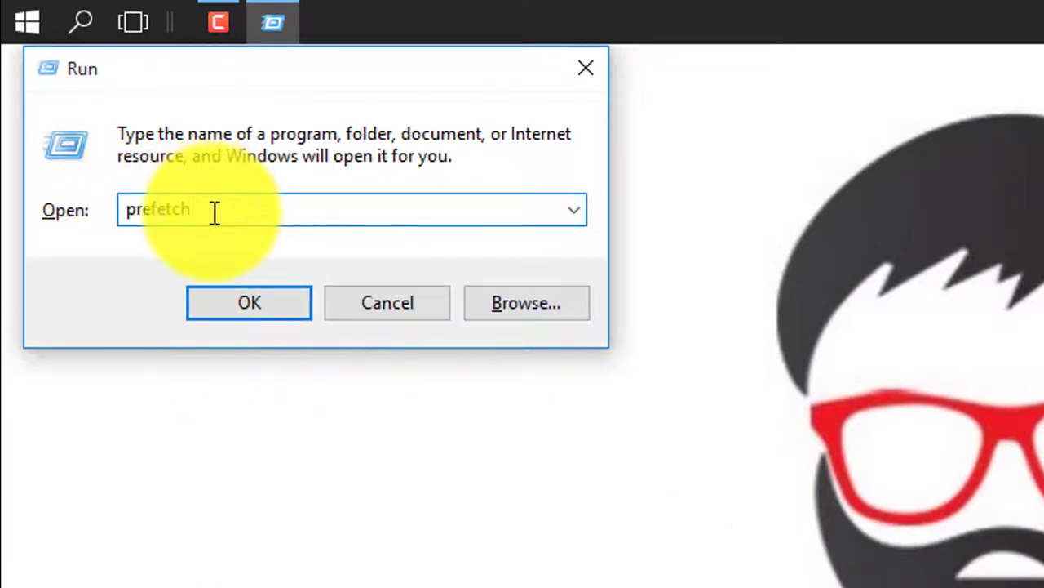
left_click(256, 303)
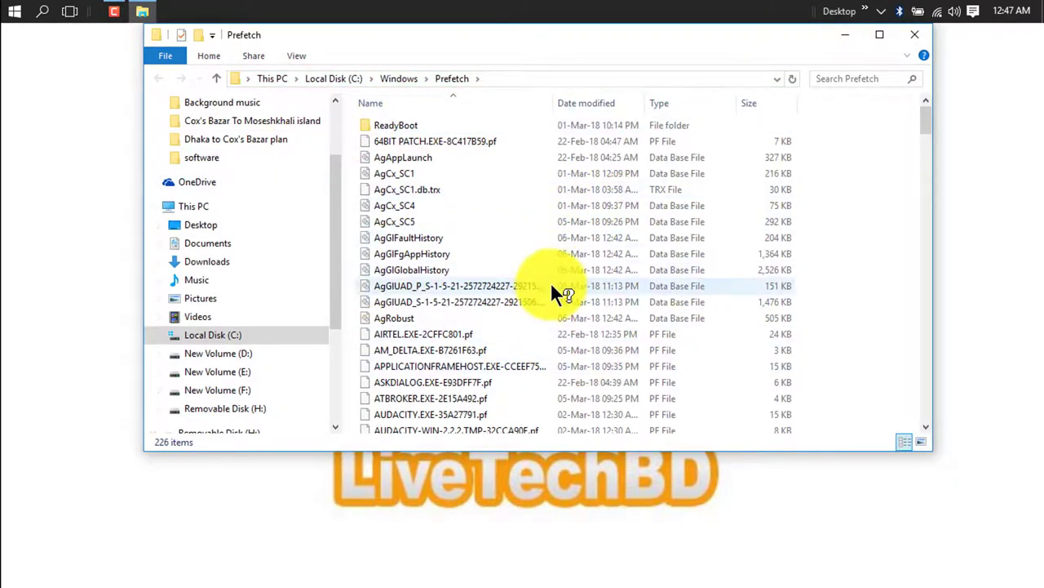
Delete all items in the Prefetch folder
scroll(558, 290, "down", 13)
scroll(558, 290, "up", 14)
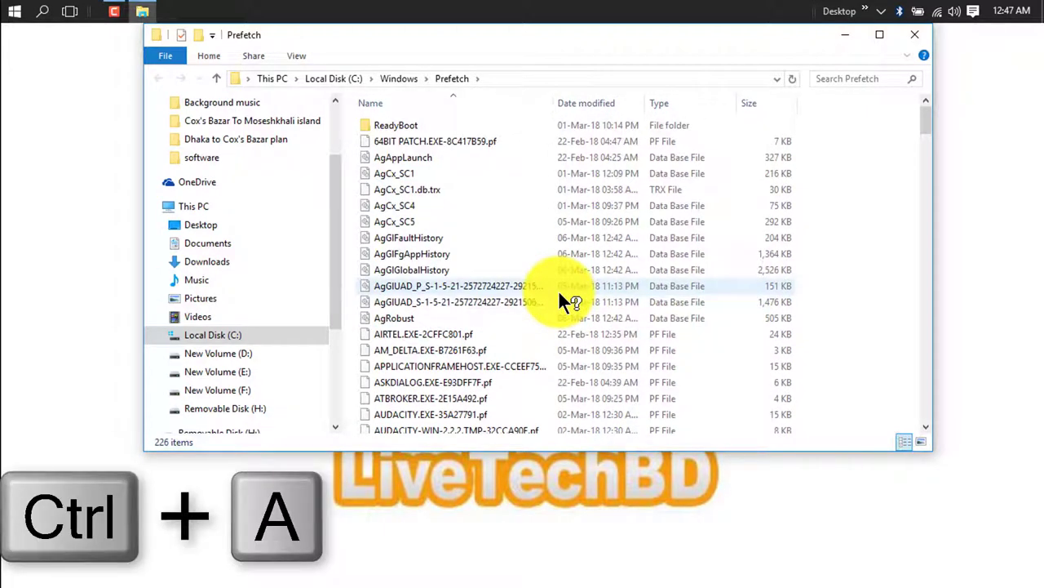
key("ctrl+a")
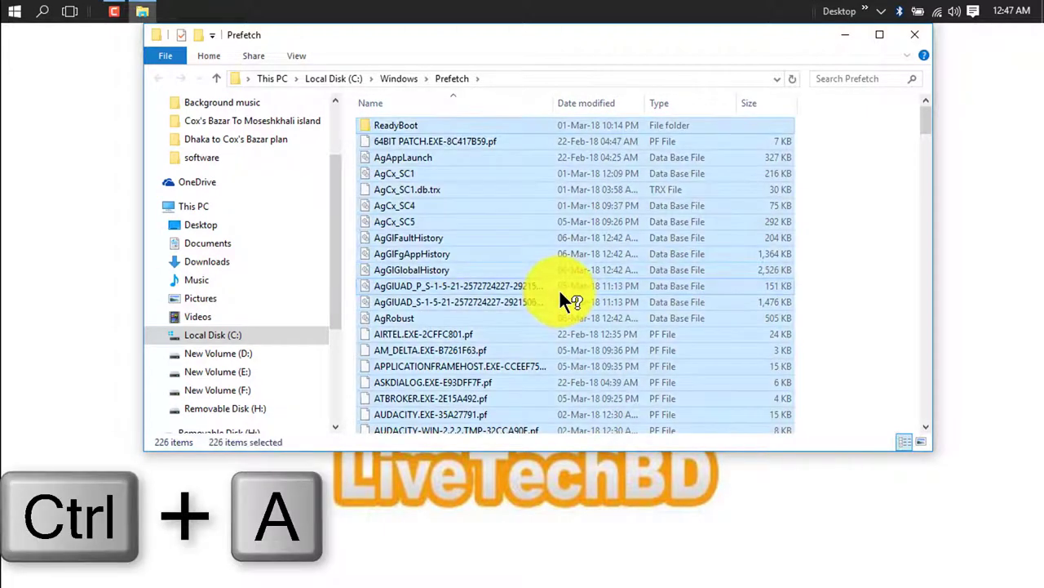
key("ctrl+d")
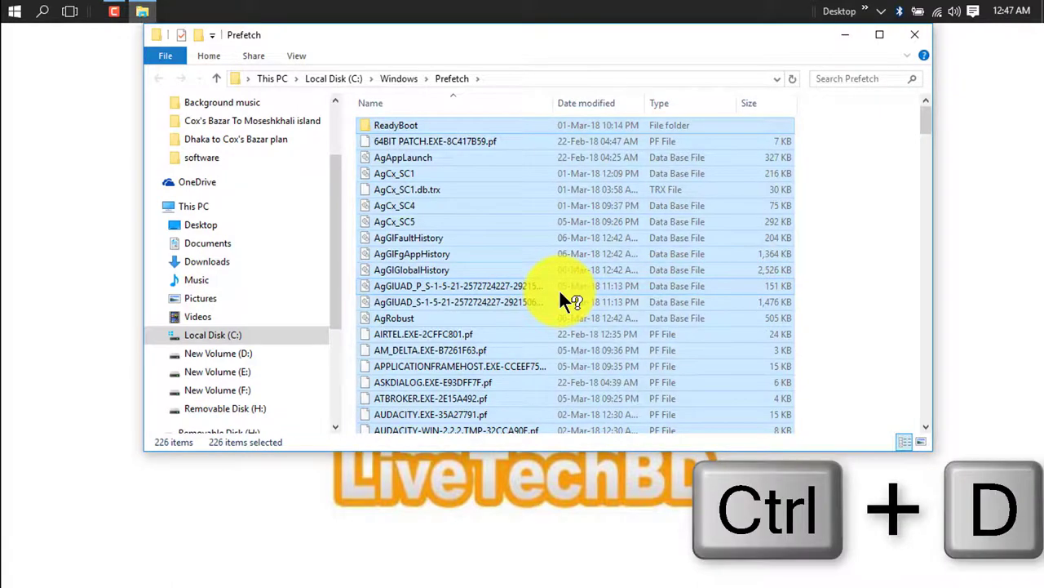
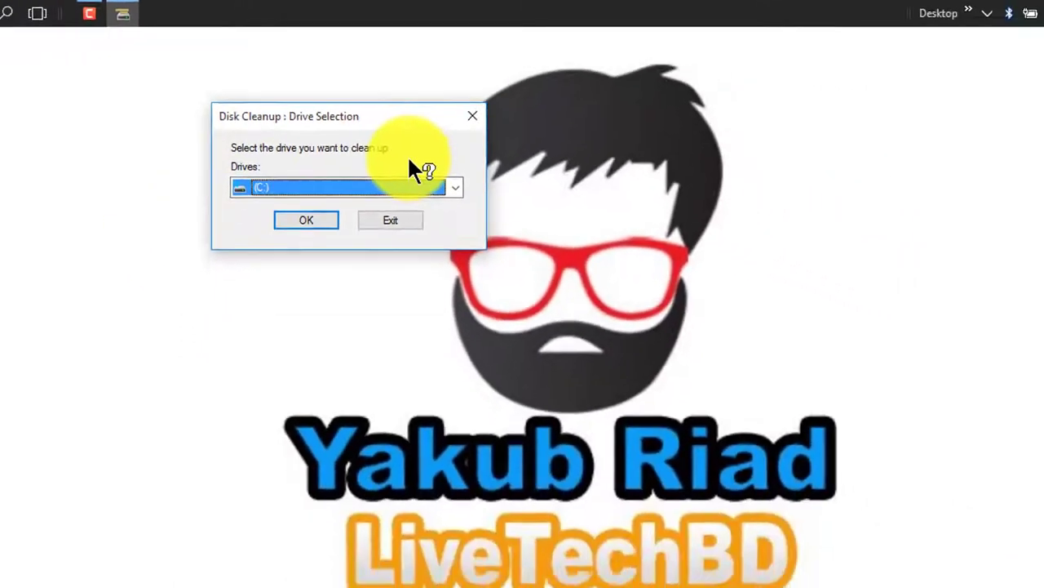
Start the Disk Cleanup scan of drive C: and move its progress window out of the centre
left_click(331, 223)
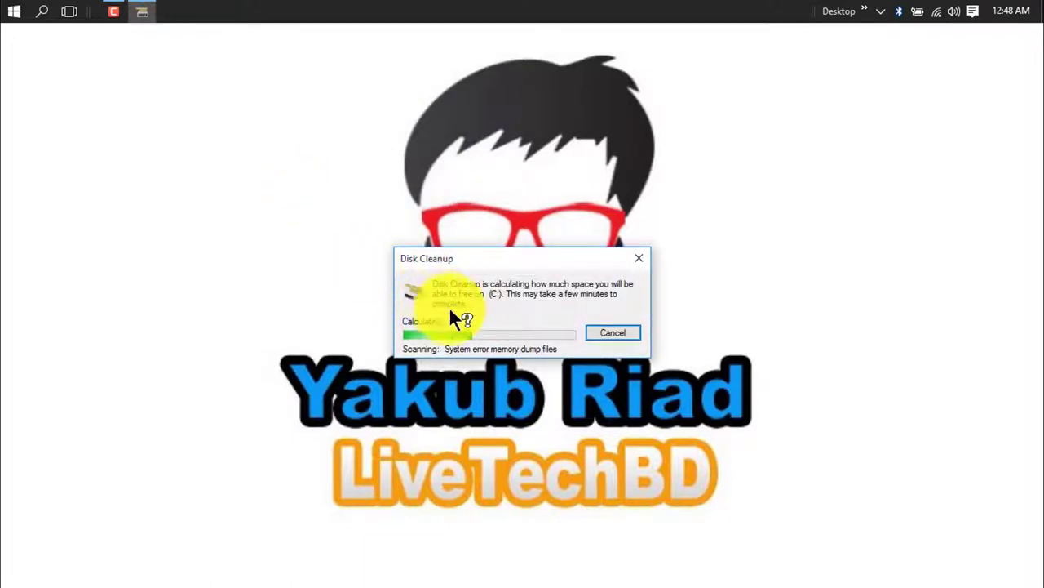
left_click_drag(470, 258, 273, 147)
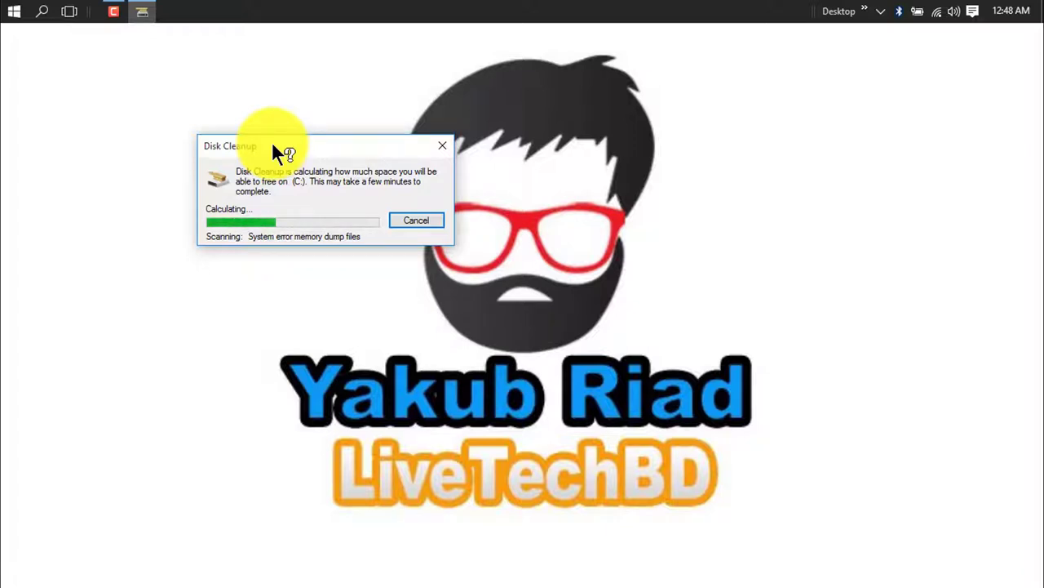
left_click(115, 12)
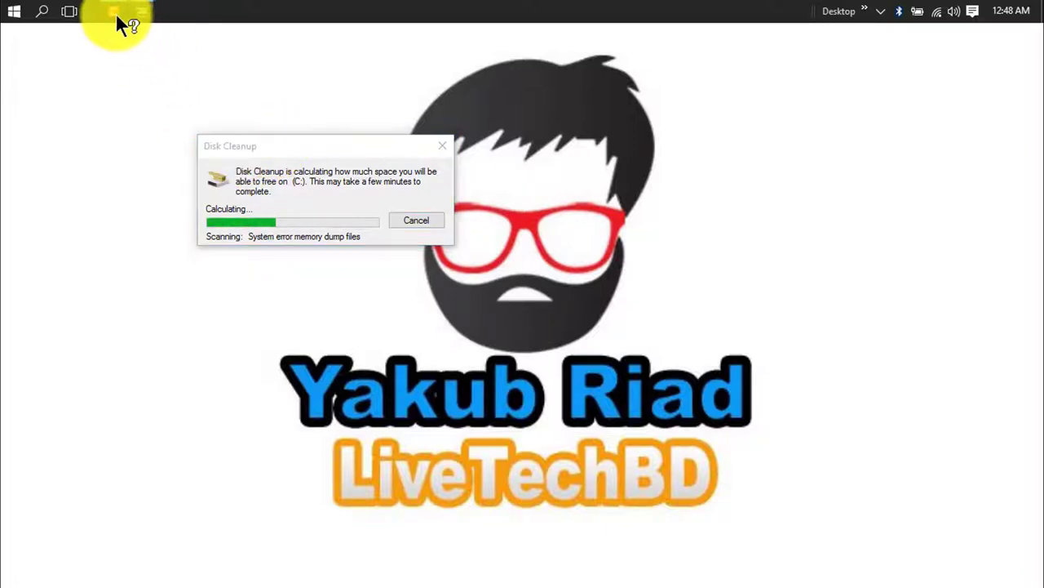
left_click(115, 13)
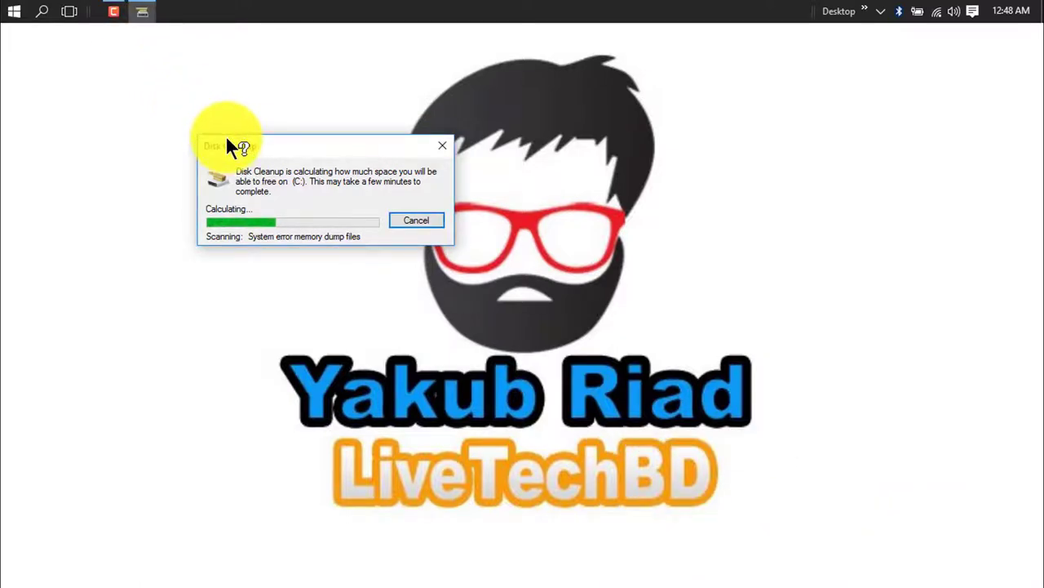
left_click(115, 12)
left_click(919, 548)
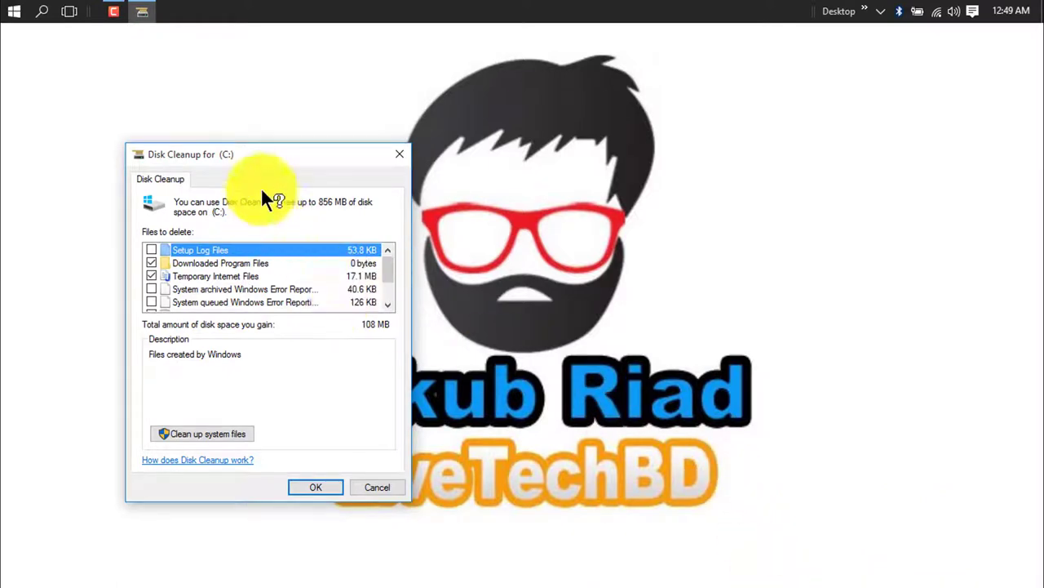
Mark the remaining file categories on drive C: for deletion, including setup logs, archived and queued error reports, Recycle Bin and Temporary files
left_click_drag(258, 156, 336, 88)
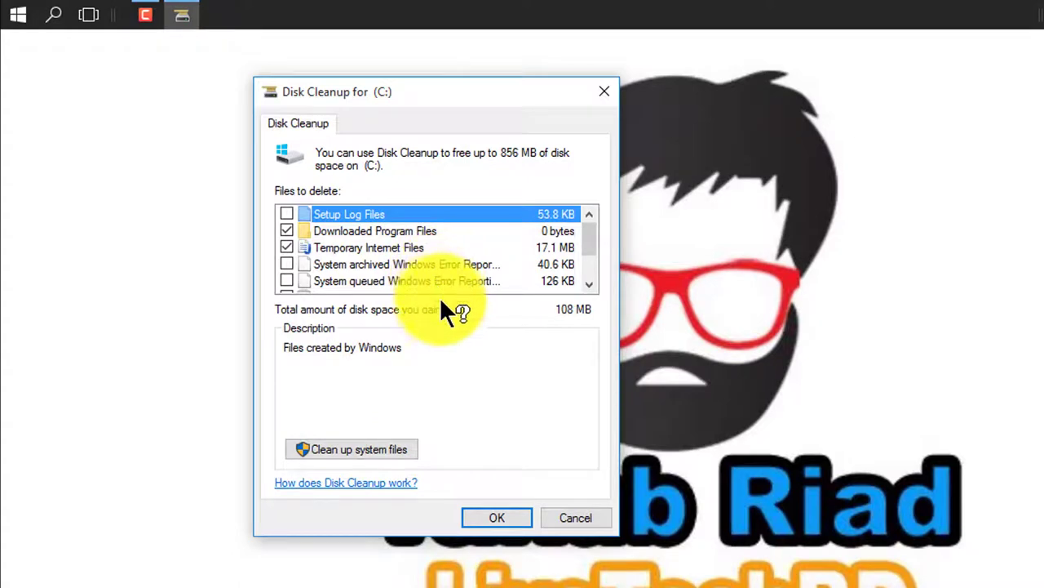
mouse_move(587, 253)
left_mouse_down()
mouse_move(585, 278)
mouse_move(590, 236)
left_mouse_up()
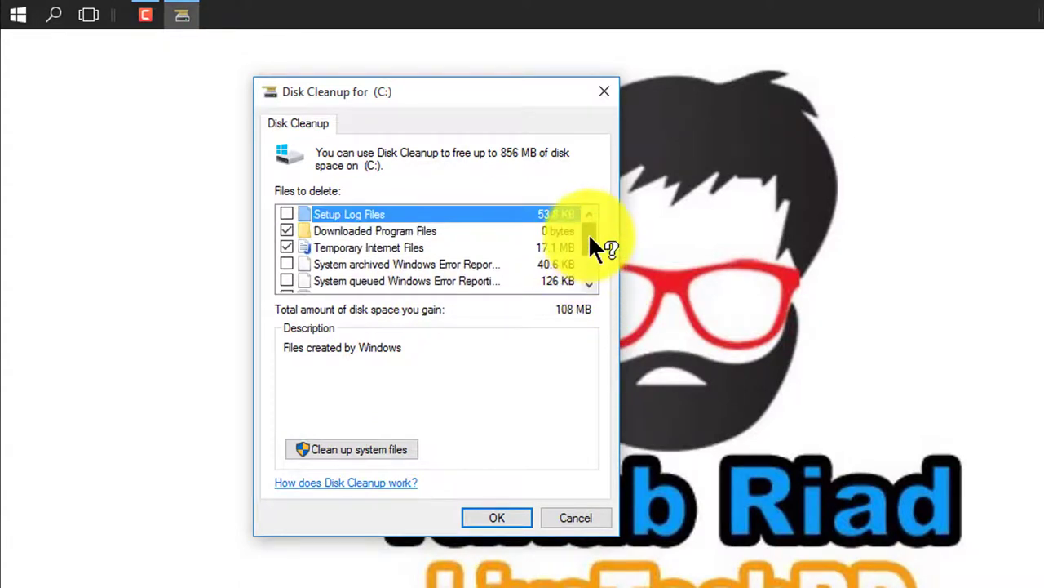
left_click(288, 213)
scroll(296, 273, "down", 1)
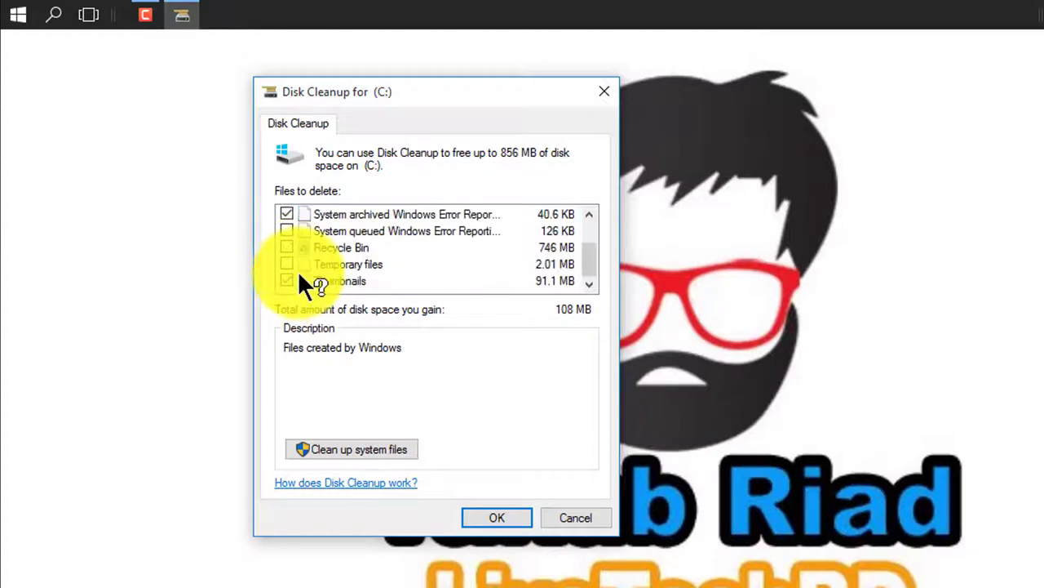
left_click(286, 231)
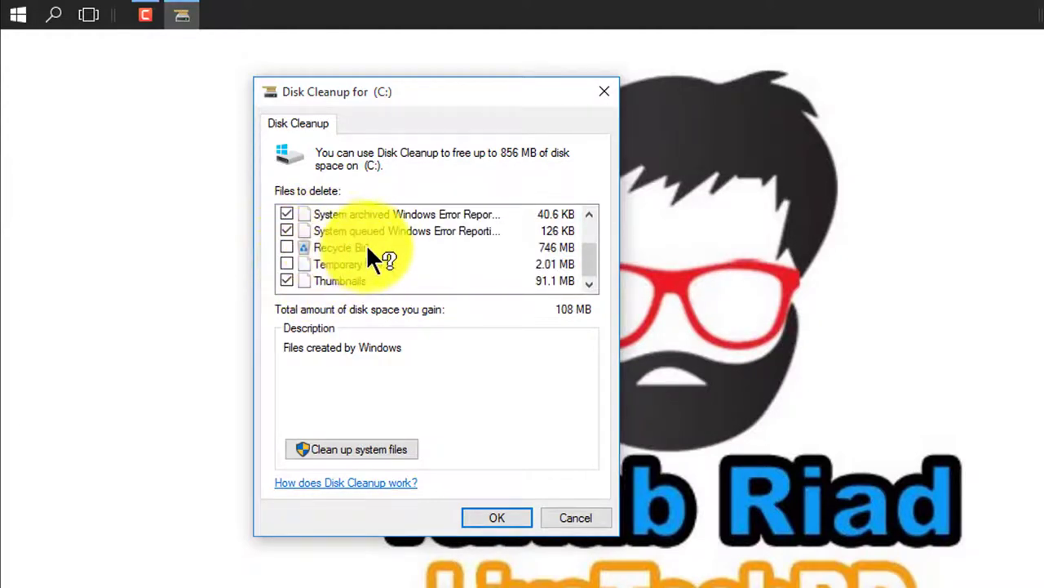
left_click(287, 244)
left_click(287, 264)
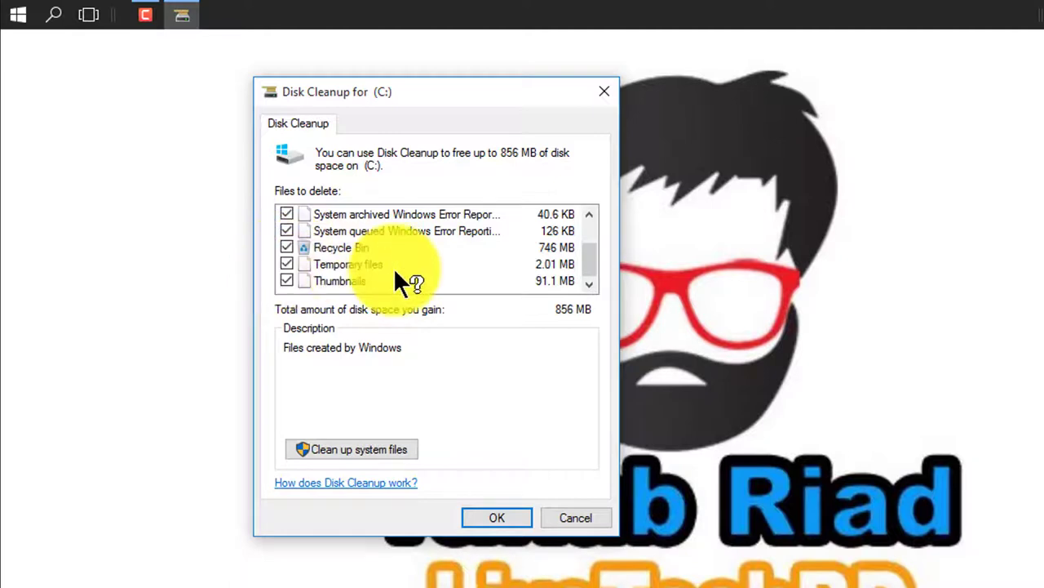
Restart Disk Cleanup for system files, scan New Volume (D:), and close its results without deleting anything
left_click(372, 447)
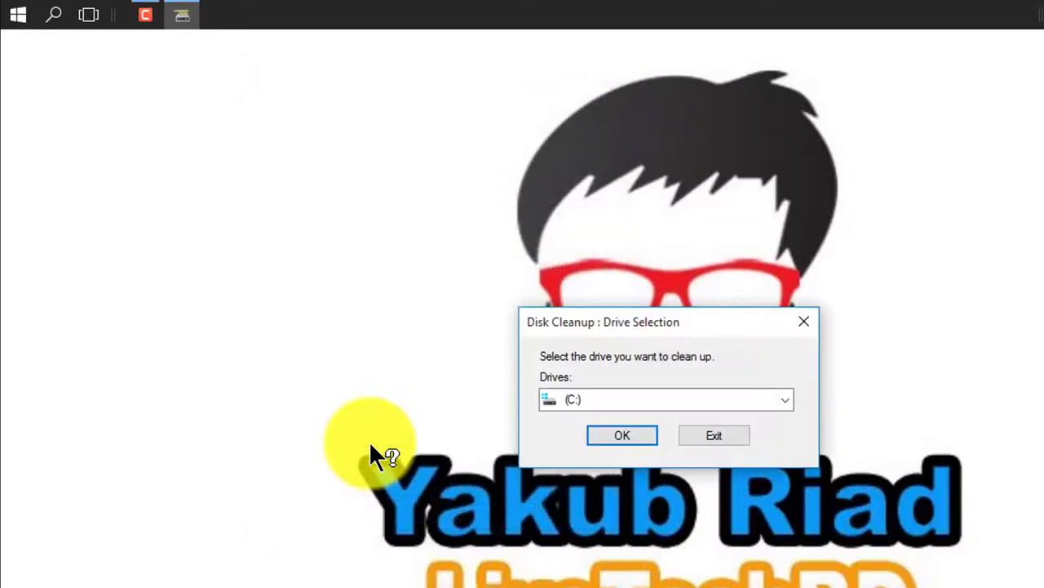
left_click(785, 399)
left_click(648, 432)
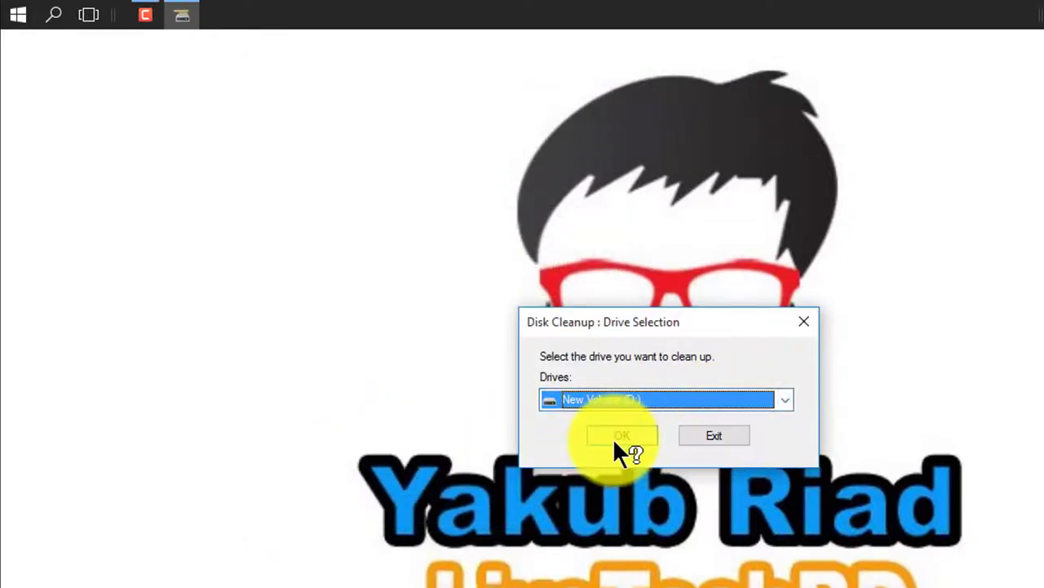
left_click(620, 432)
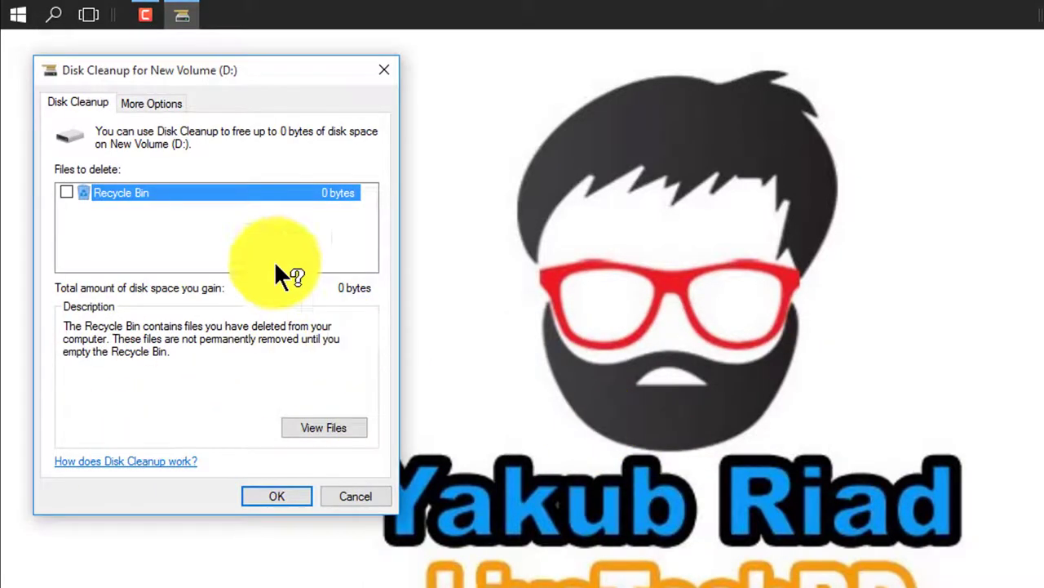
left_click(384, 70)
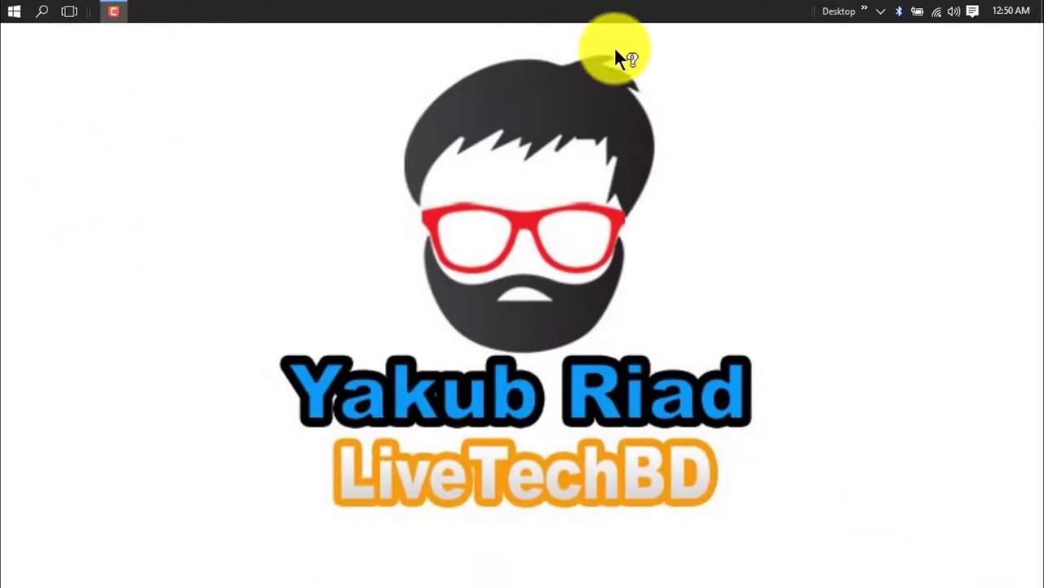
left_click(867, 12)
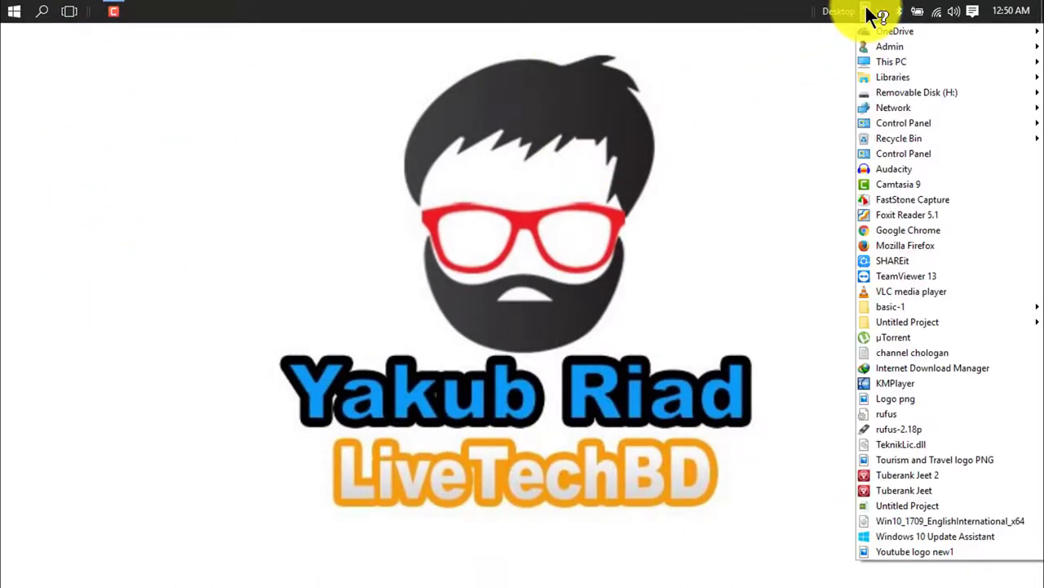
left_click(278, 103)
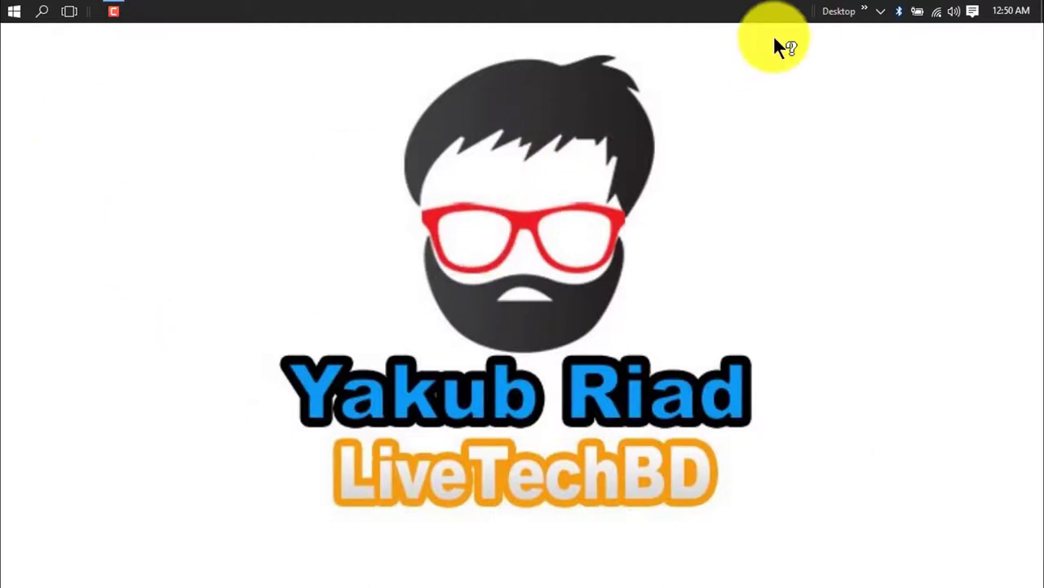
left_click(868, 13)
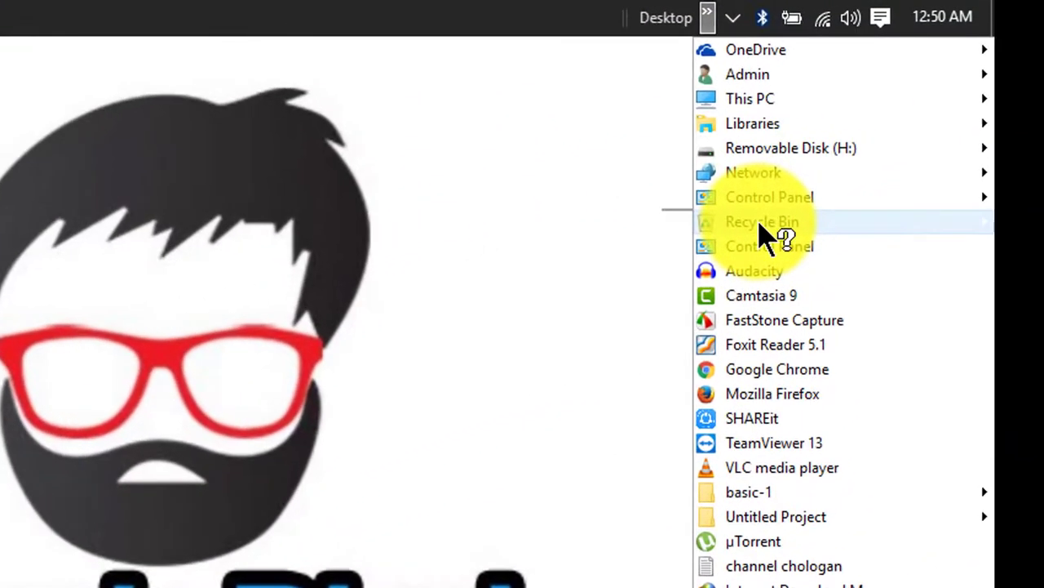
mouse_move(803, 195)
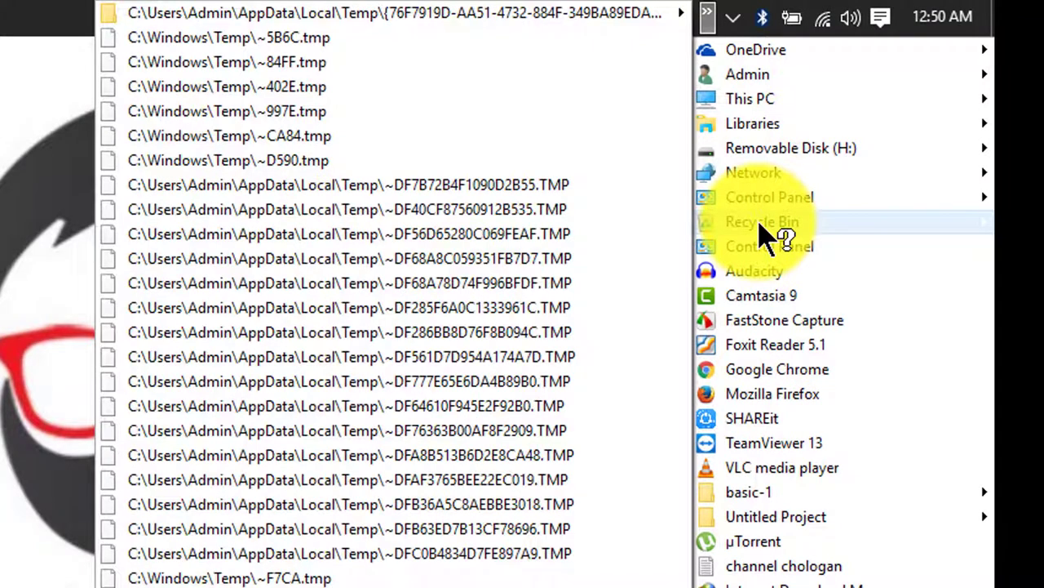
right_click(763, 232)
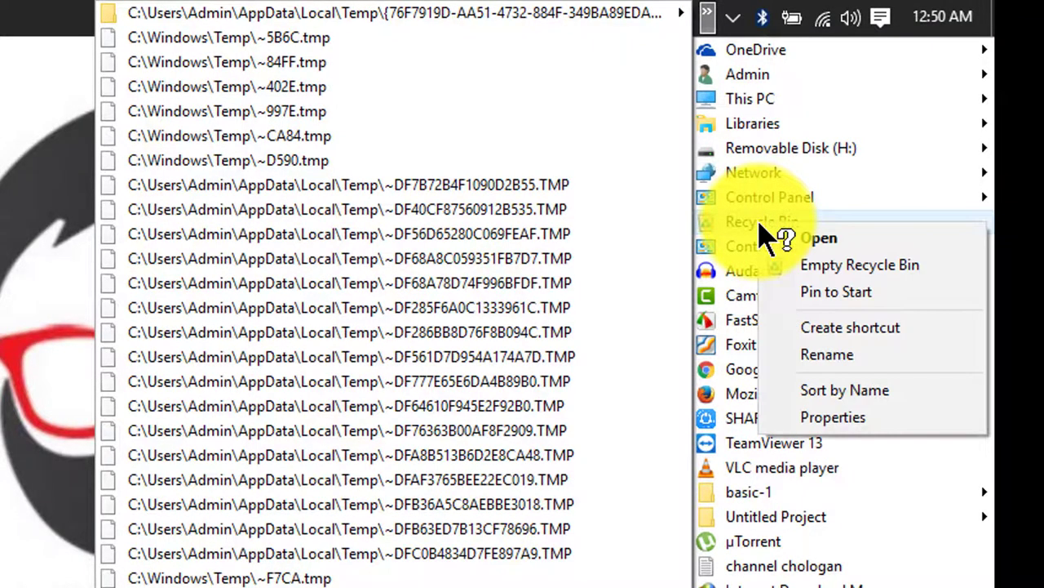
left_click(600, 135)
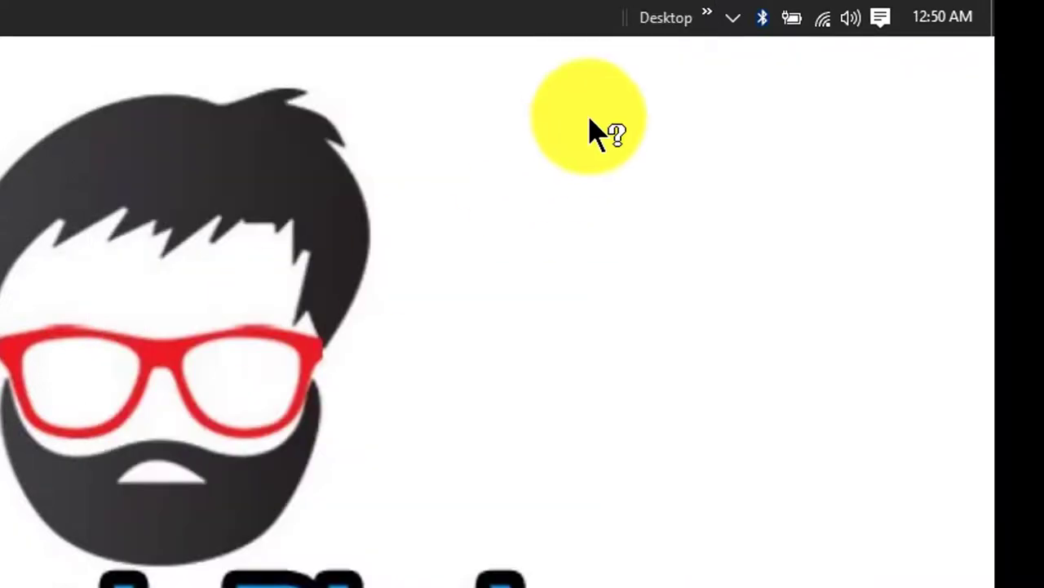
Empty the Recycle Bin from the desktop items list and confirm the permanent deletion of all its items
left_click(707, 16)
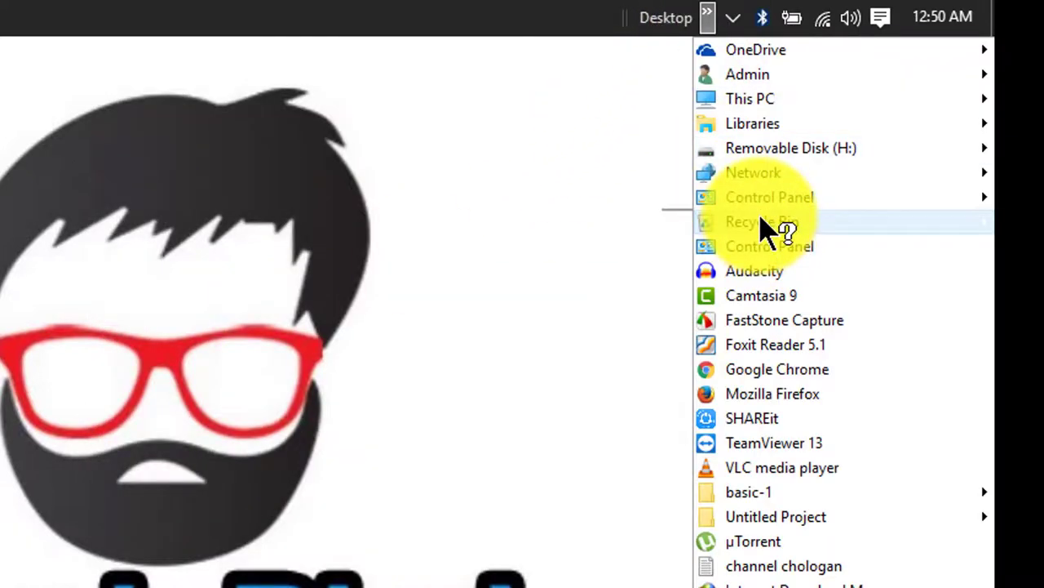
right_click(765, 233)
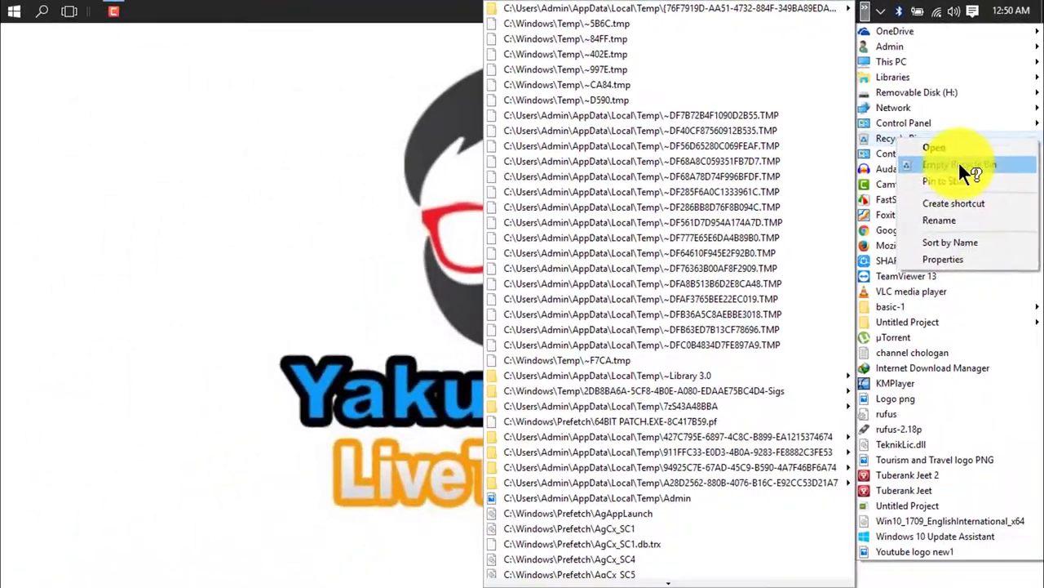
left_click(865, 266)
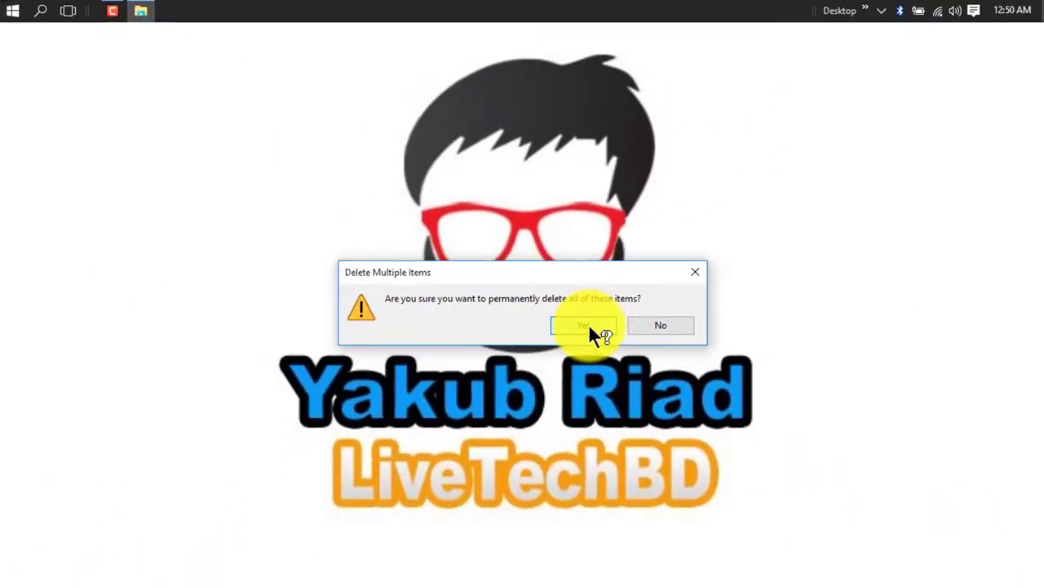
left_click(662, 427)
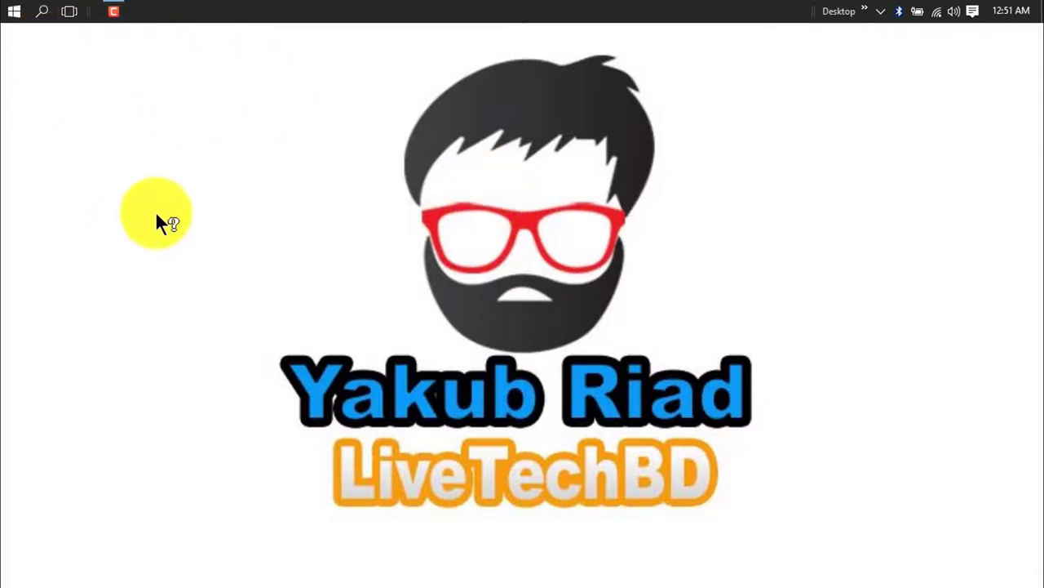
Refresh the desktop twice
right_click(280, 137)
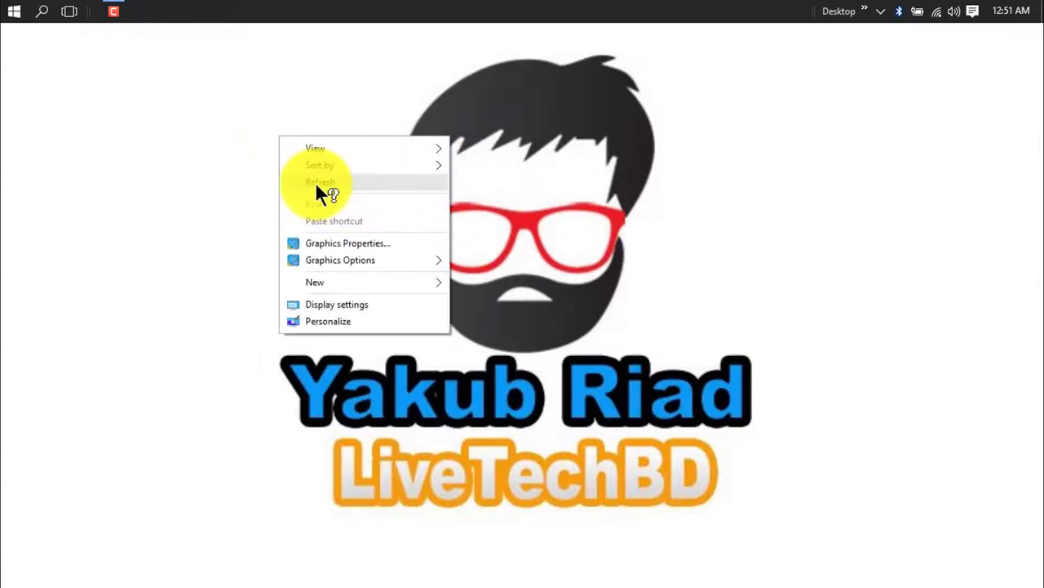
left_click(318, 185)
right_click(279, 121)
left_click(312, 164)
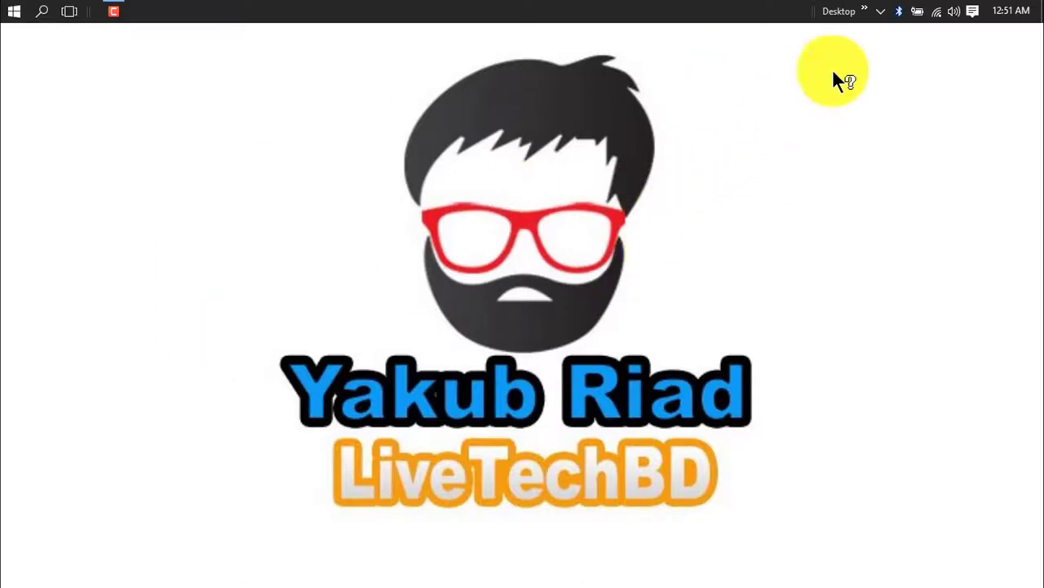
Switch to Google Chrome and open its full browsing history page
left_click(864, 11)
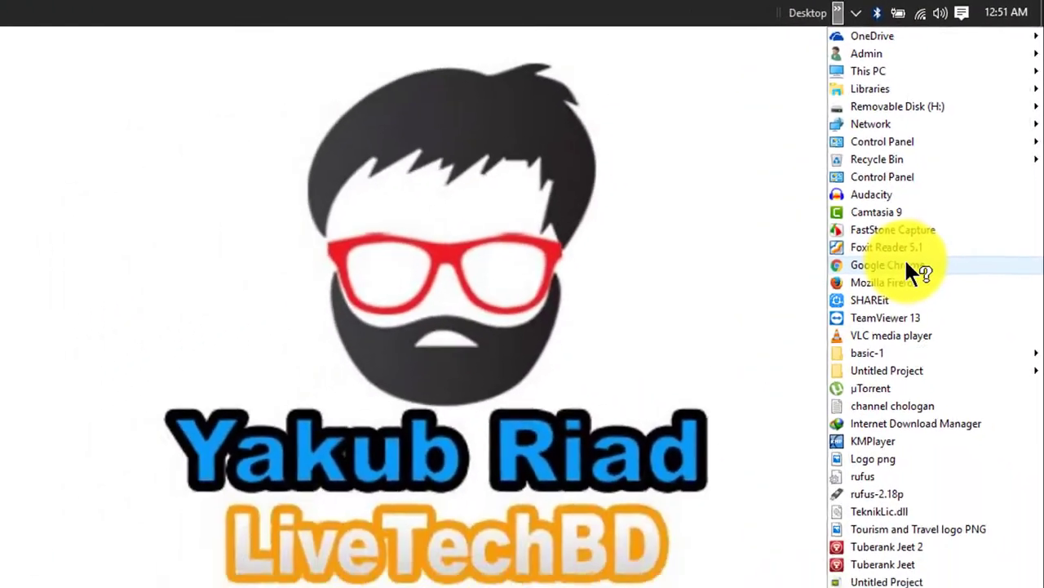
left_click(906, 265)
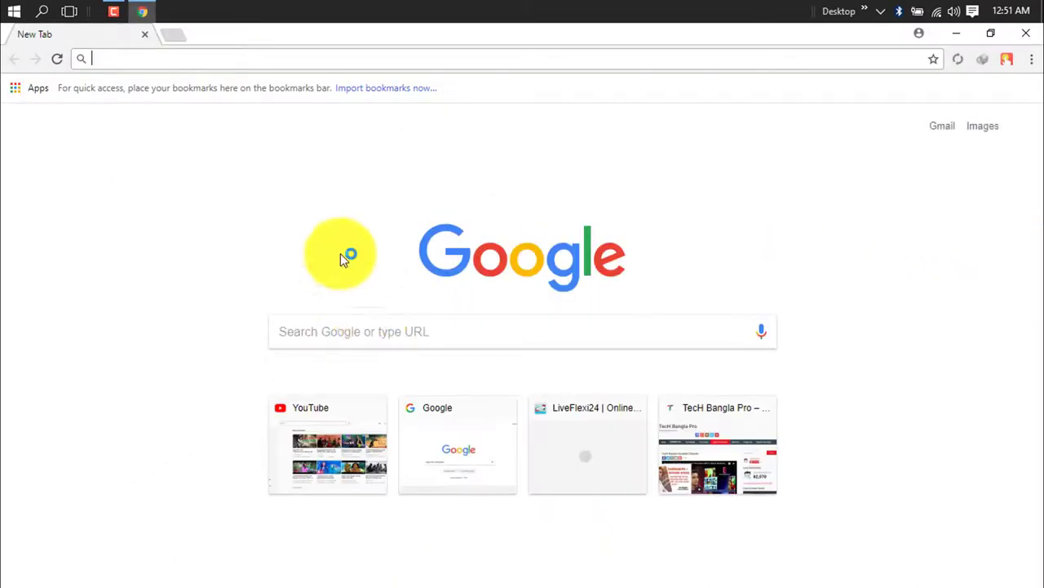
left_click(1032, 59)
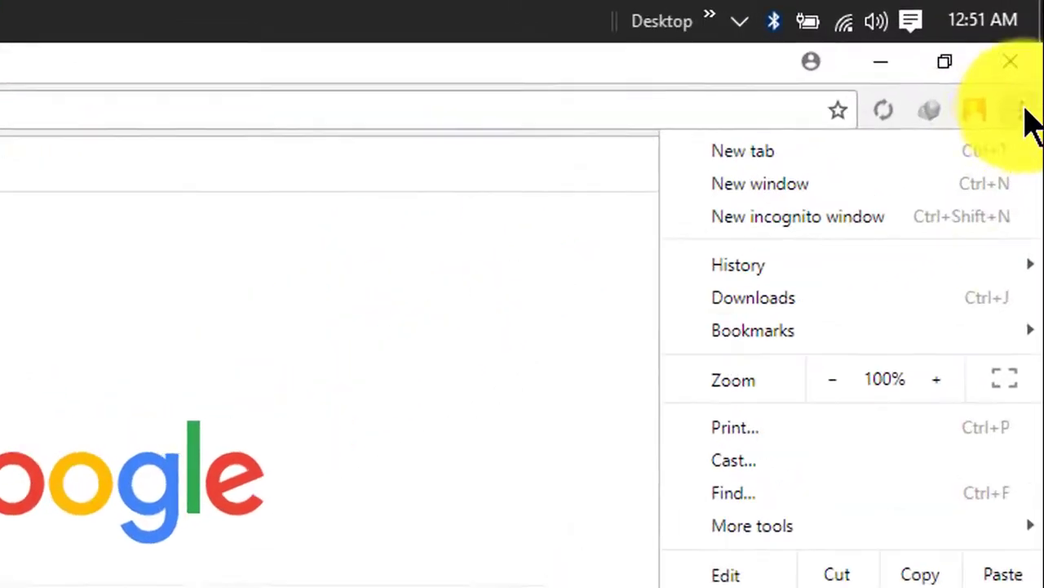
mouse_move(763, 265)
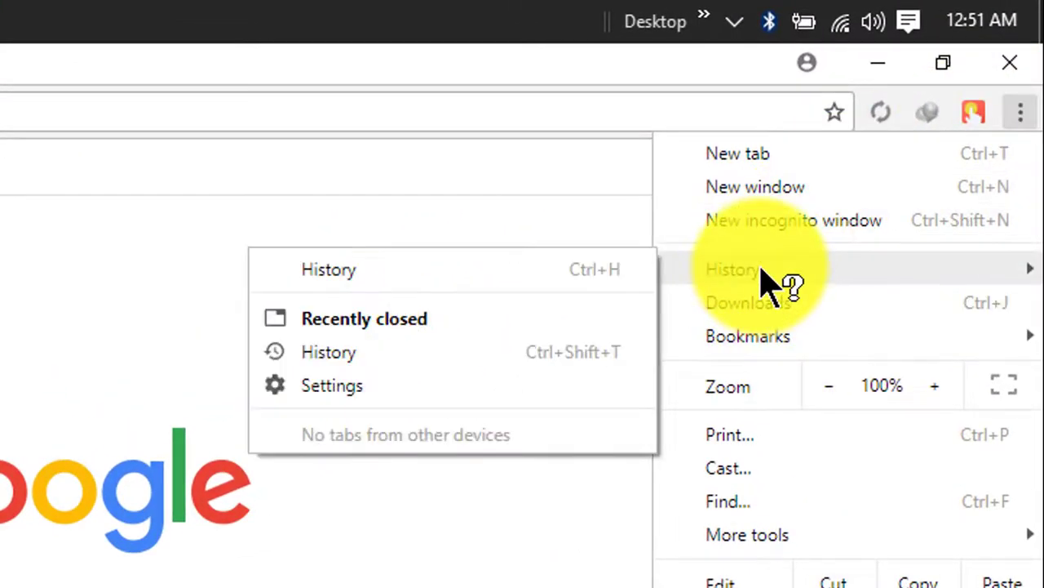
left_click(341, 270)
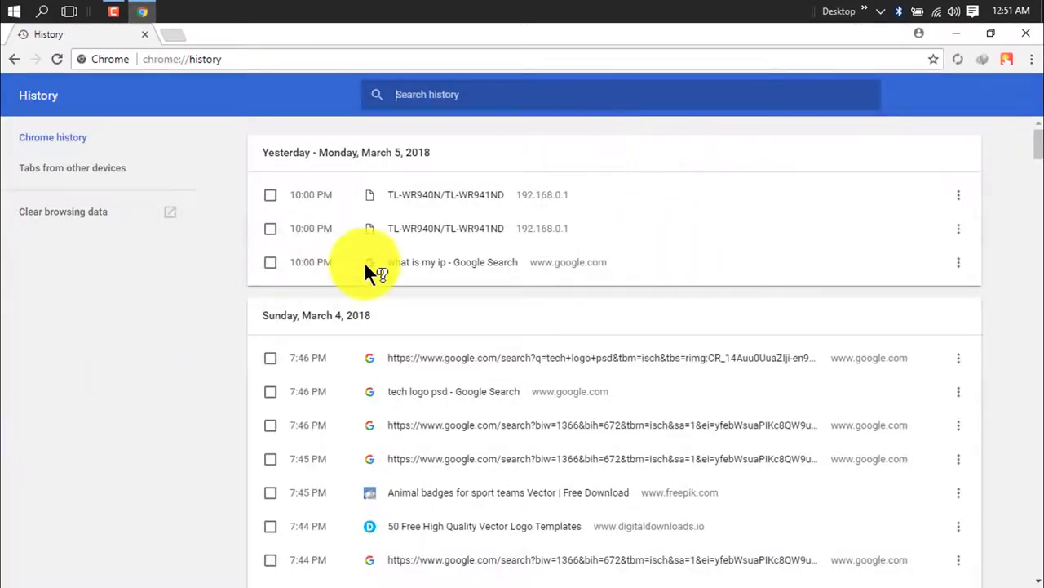
Look through the history list and clear browsing history, cookies and cached images and files with the time range set to All time
scroll(366, 272, "down", 5)
scroll(359, 273, "down", 20)
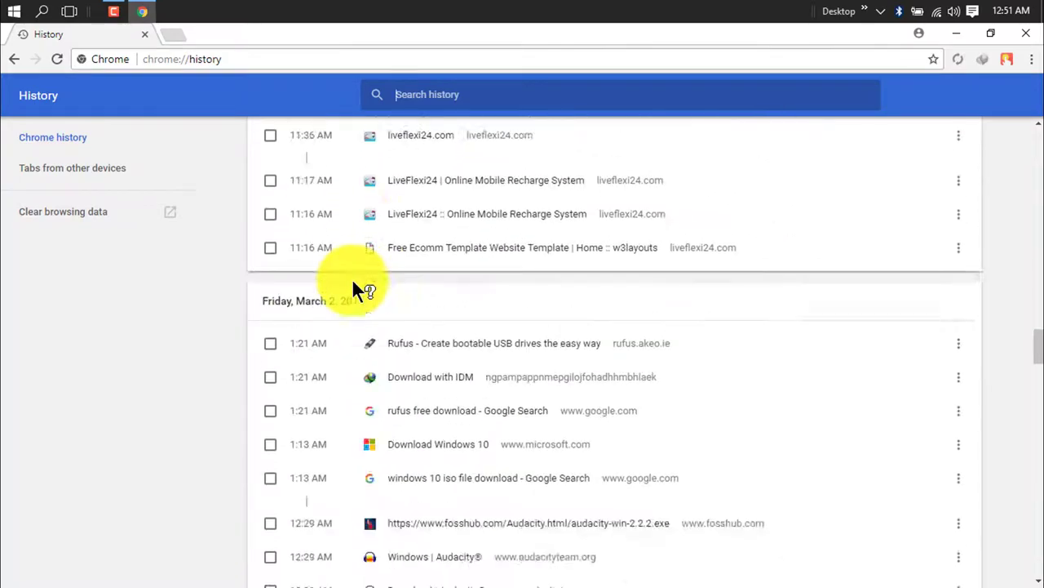
scroll(347, 280, "up", 20)
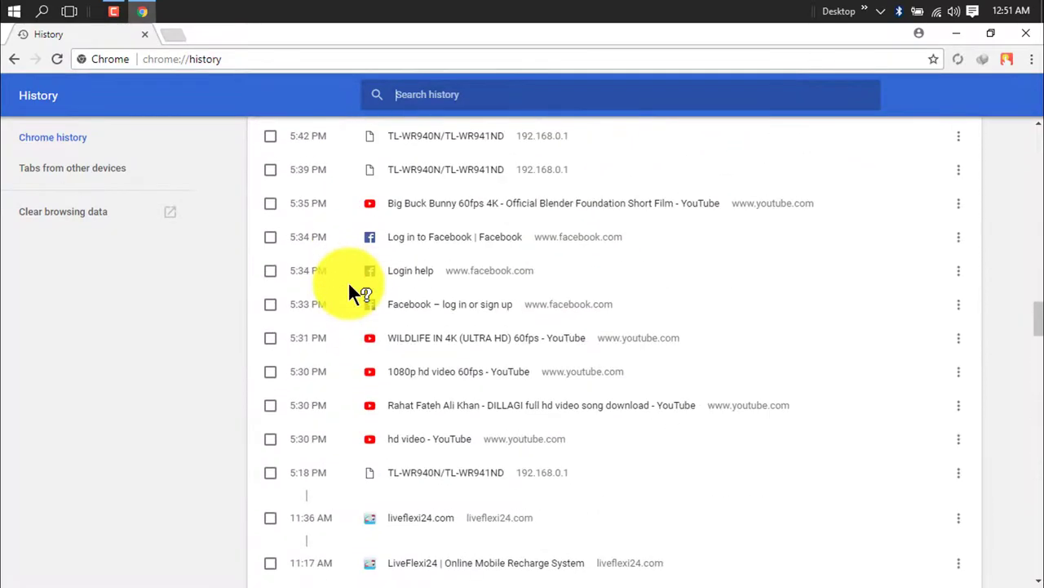
scroll(347, 280, "up", 20)
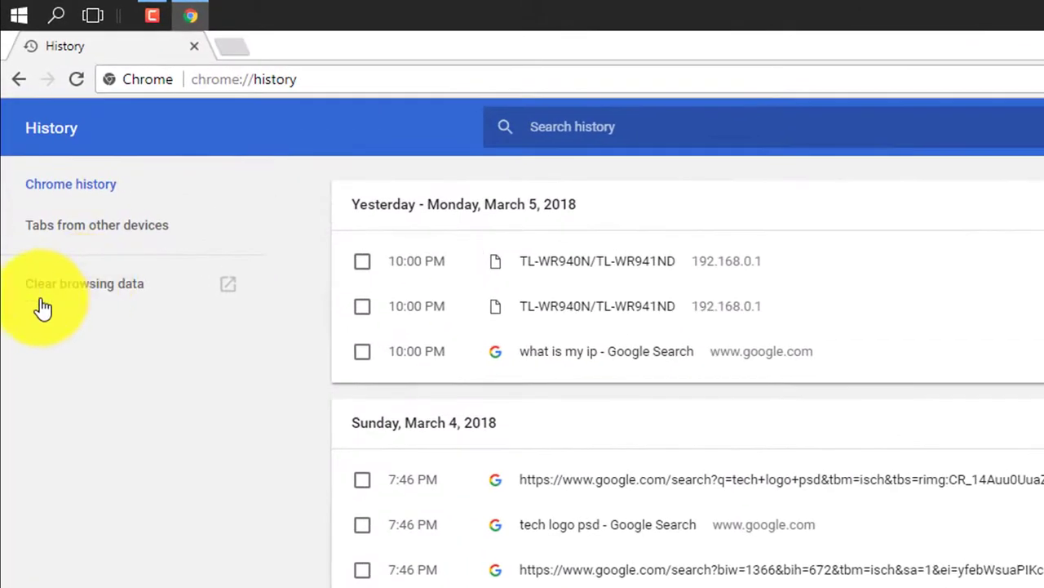
left_click(85, 292)
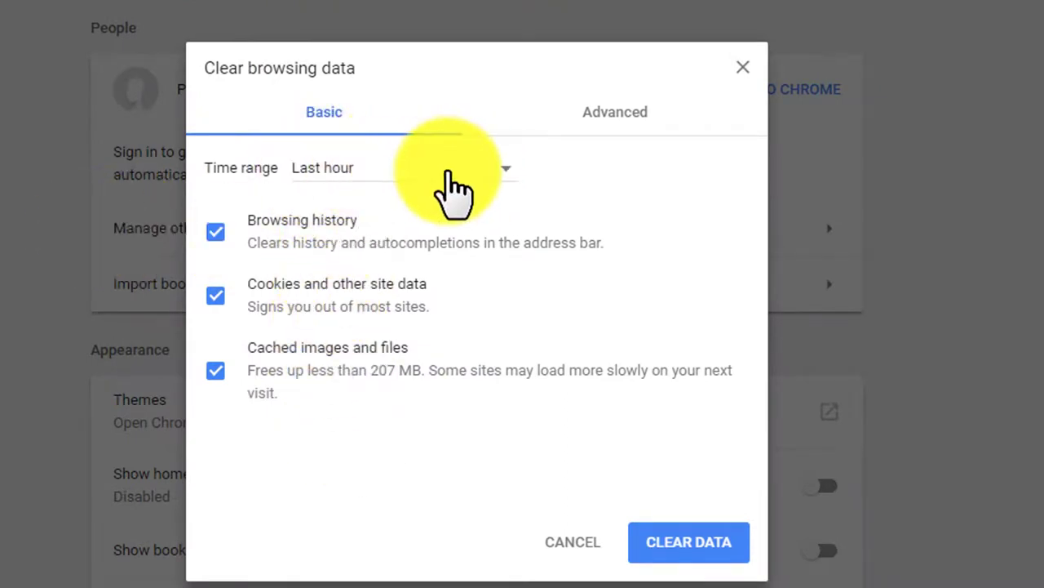
left_click(514, 184)
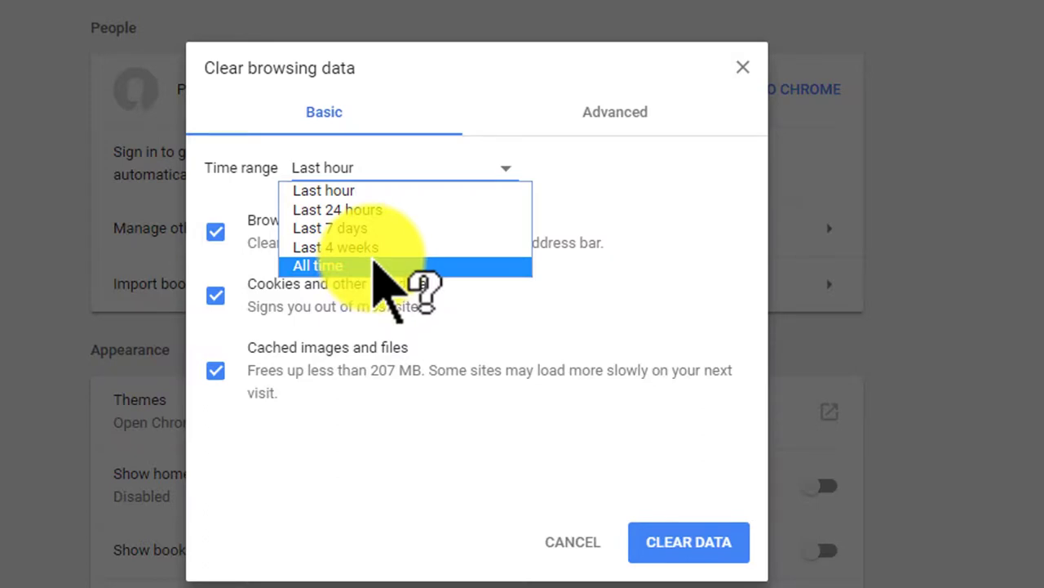
left_click(377, 268)
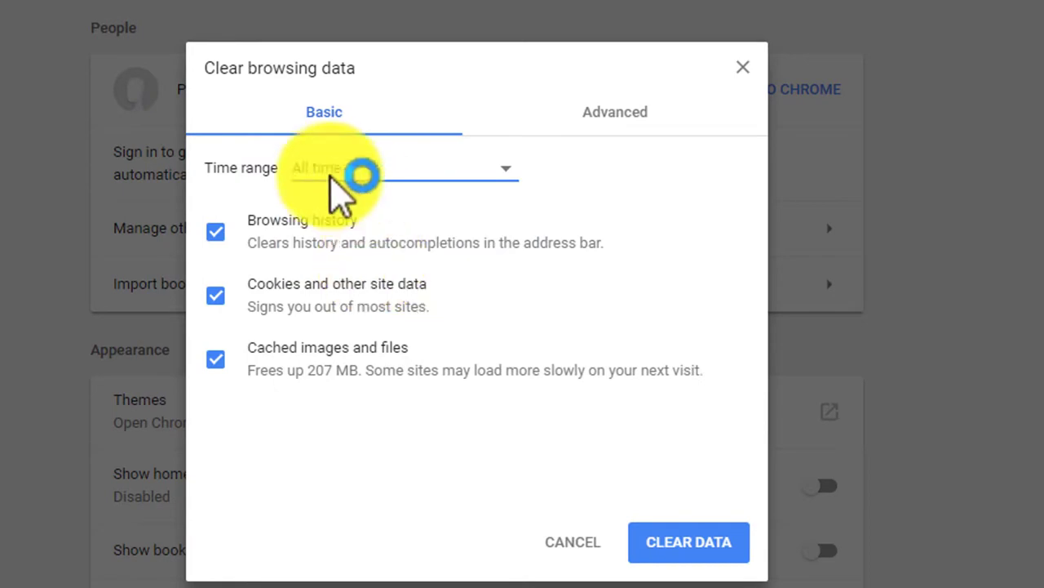
left_click(700, 542)
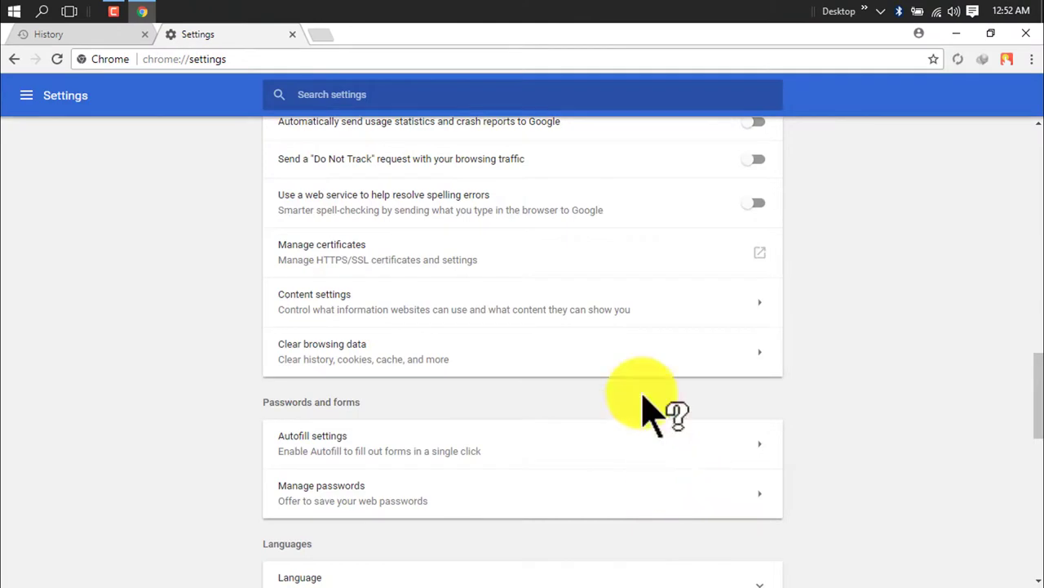
Close the Settings tab and the Chrome window, and refresh the desktop
left_click(292, 34)
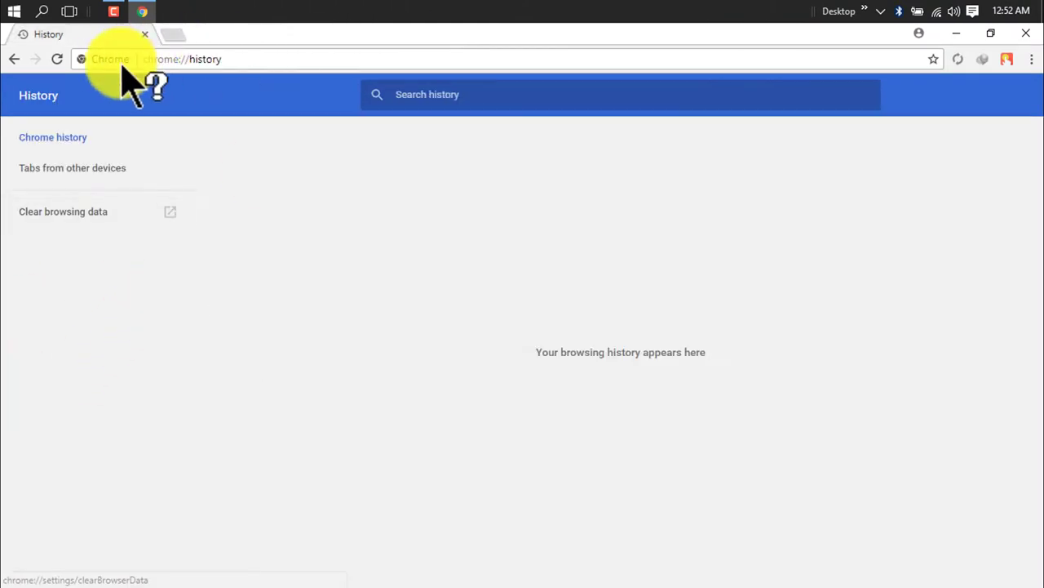
left_click(1025, 35)
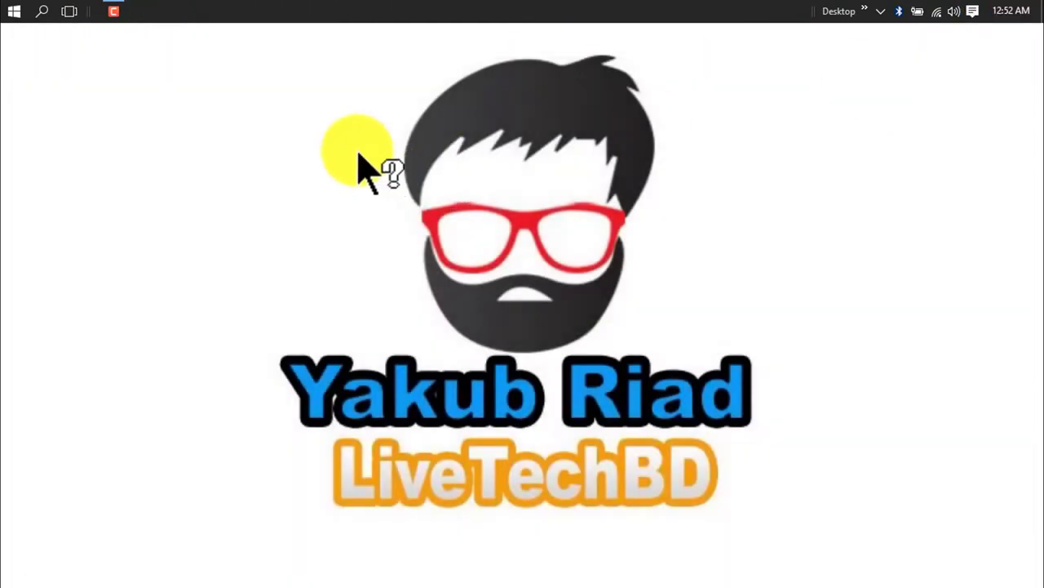
right_click(333, 131)
left_click(373, 175)
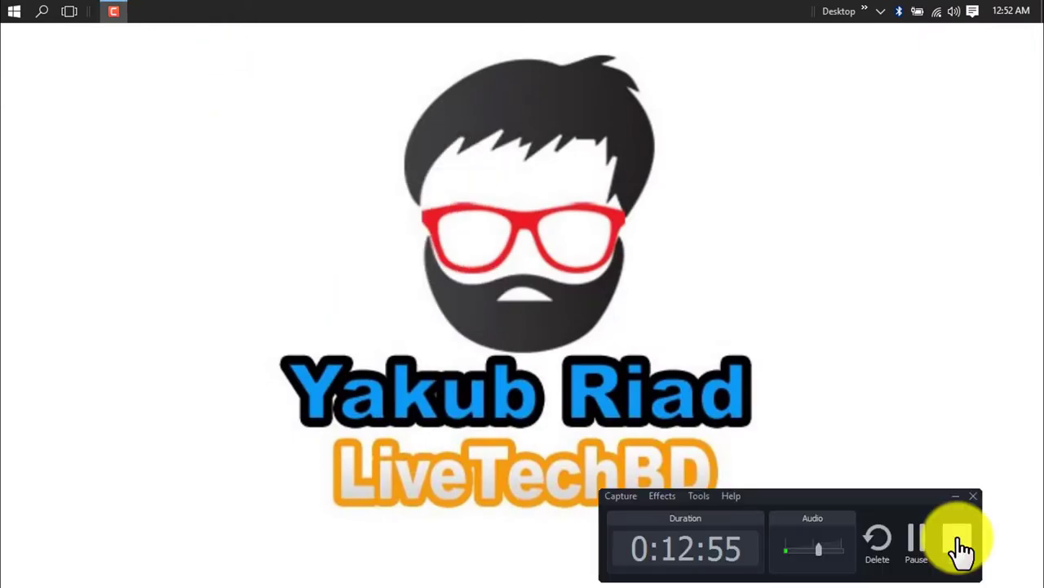
left_click(956, 552)
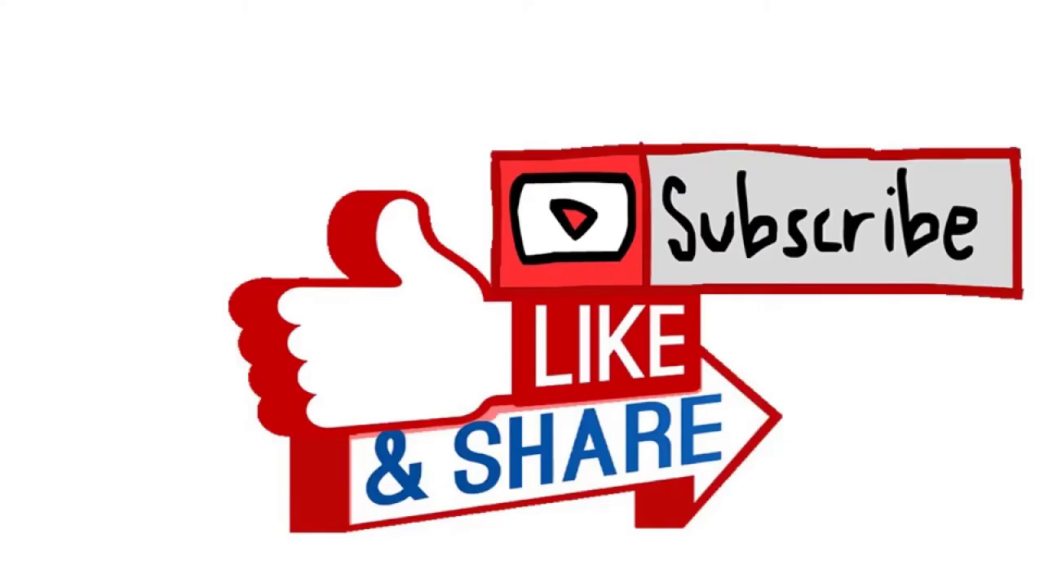